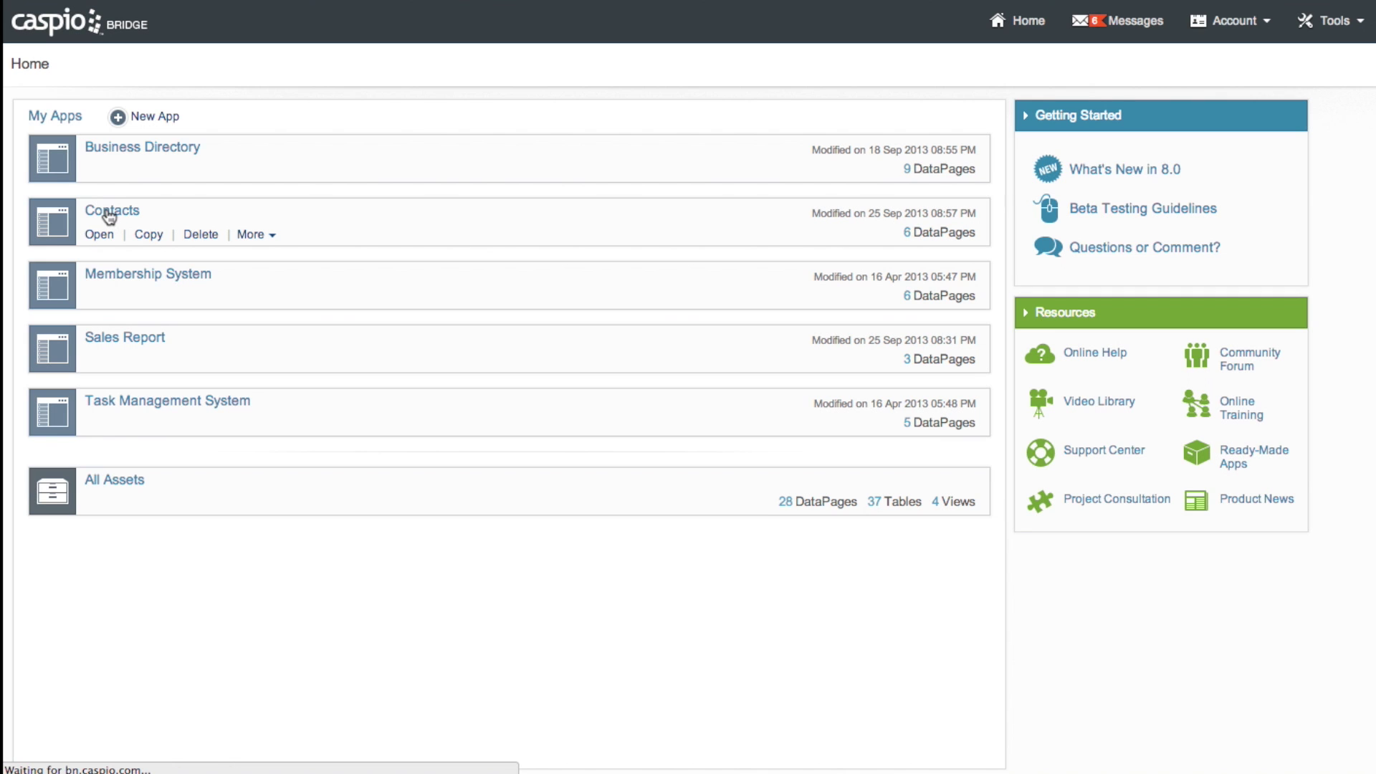
Open the Contacts app's Tables list and begin a new table design
{"action": "left_click", "coordinate": [109, 214]}
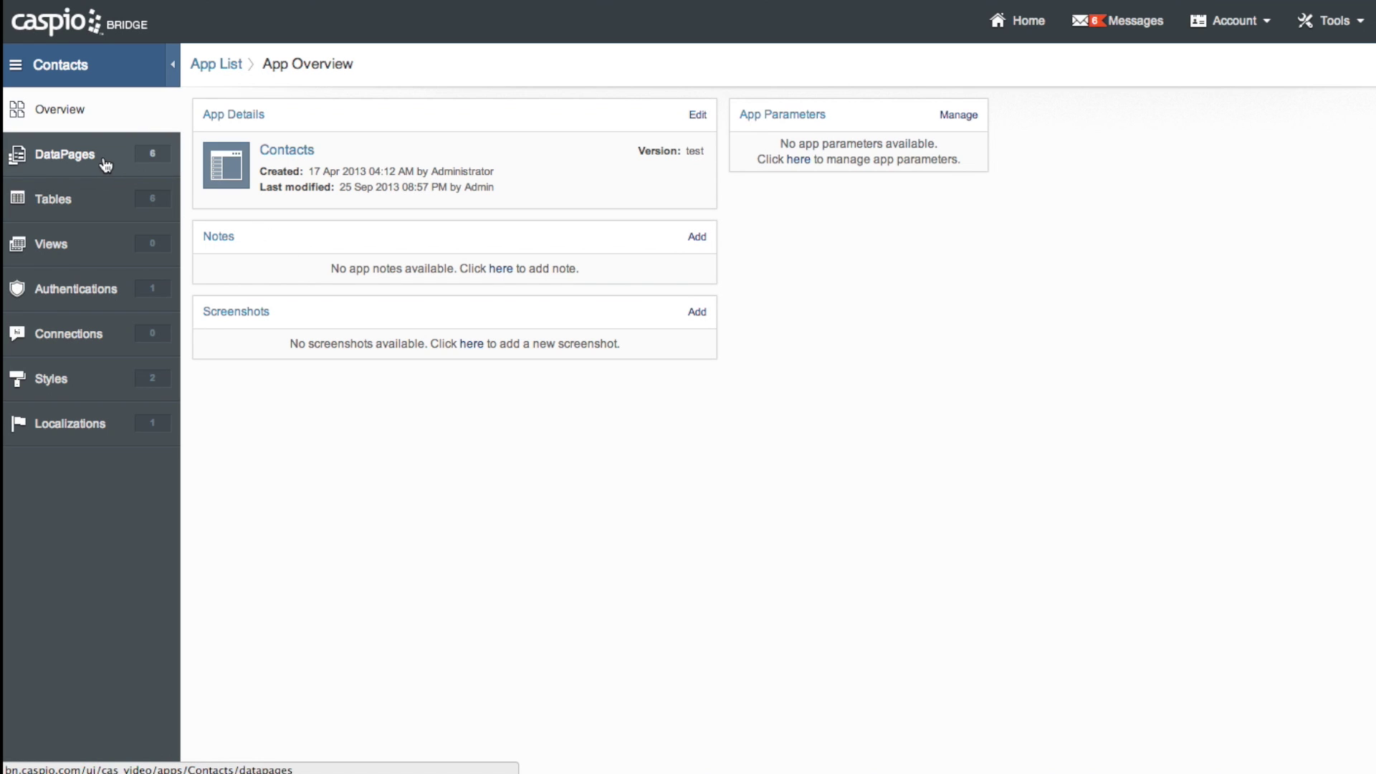
{"action": "left_click", "coordinate": [97, 202]}
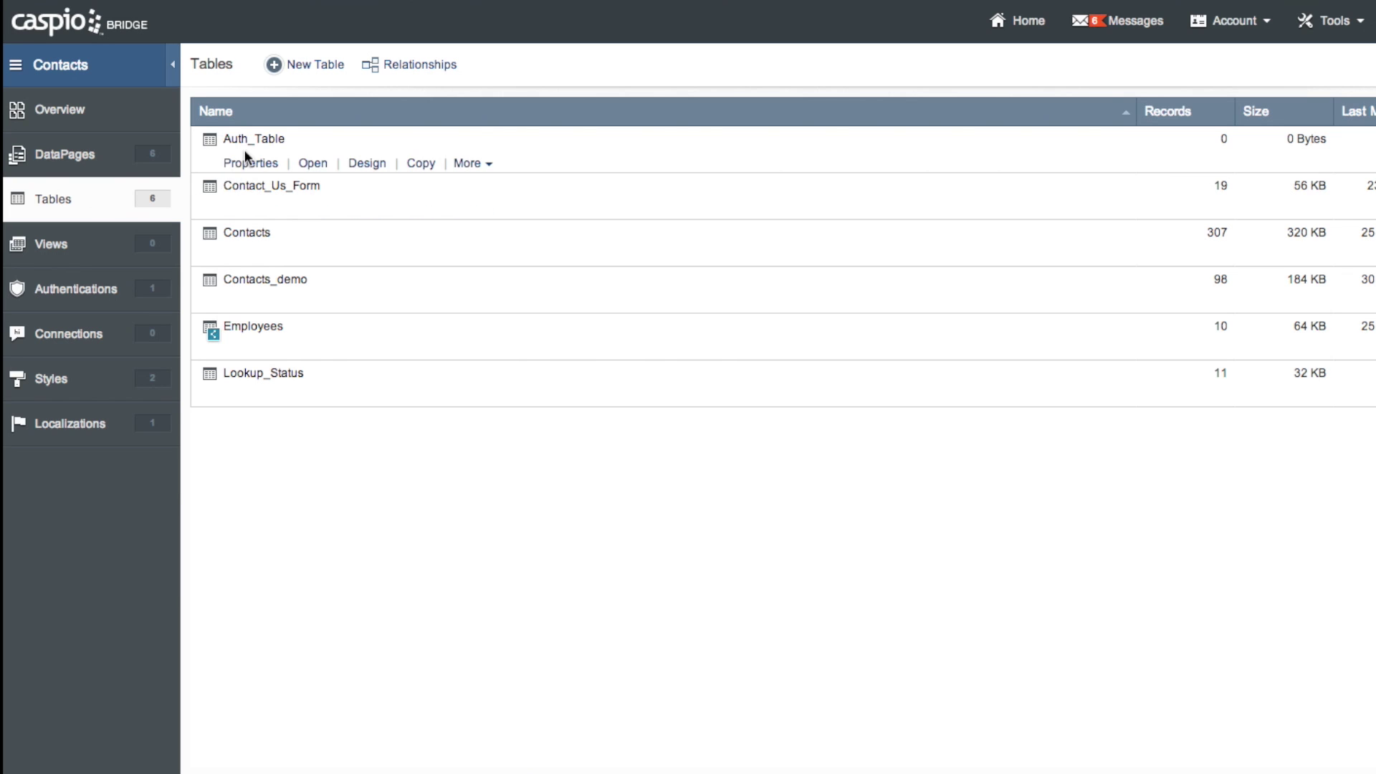
{"action": "left_click", "coordinate": [303, 68]}
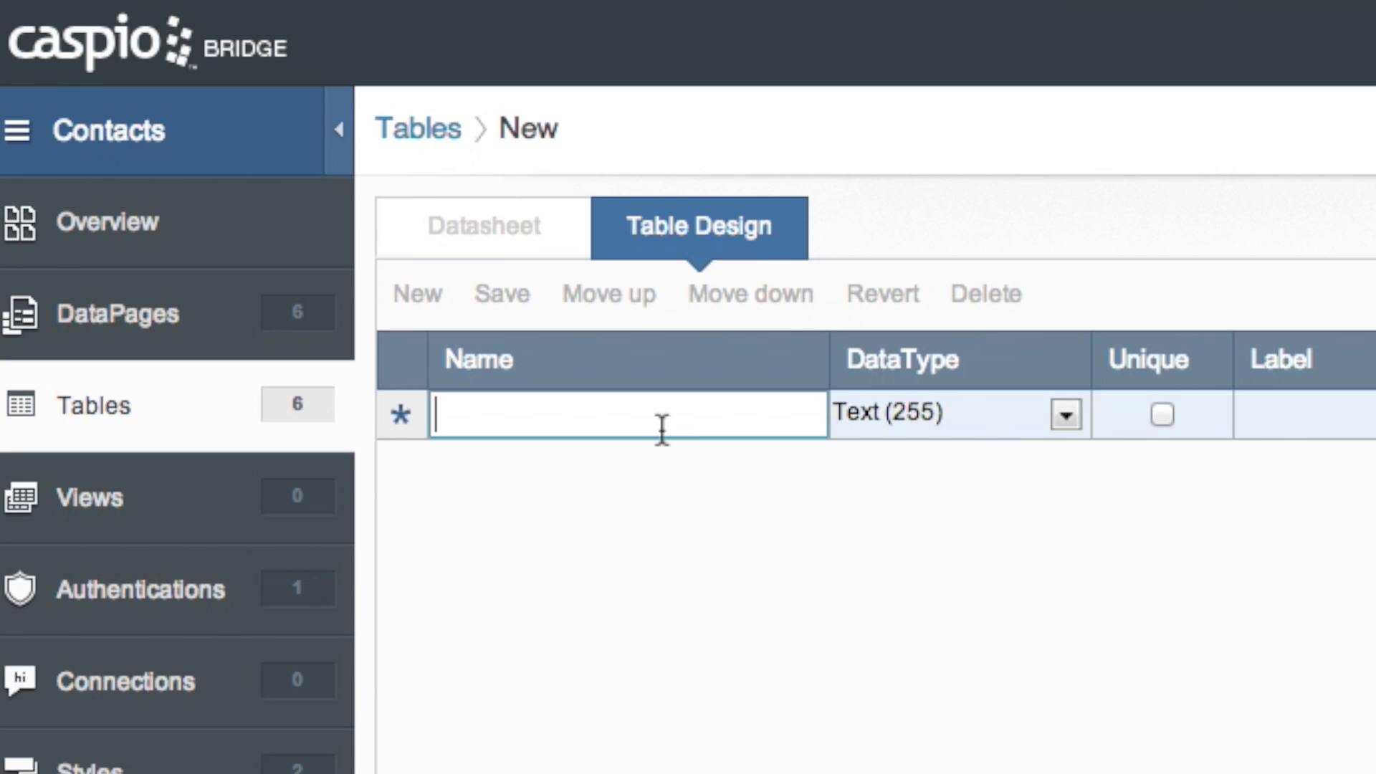
Add a unique Username field and a Password field with the Password data type
{"action": "type", "text": "Username"}
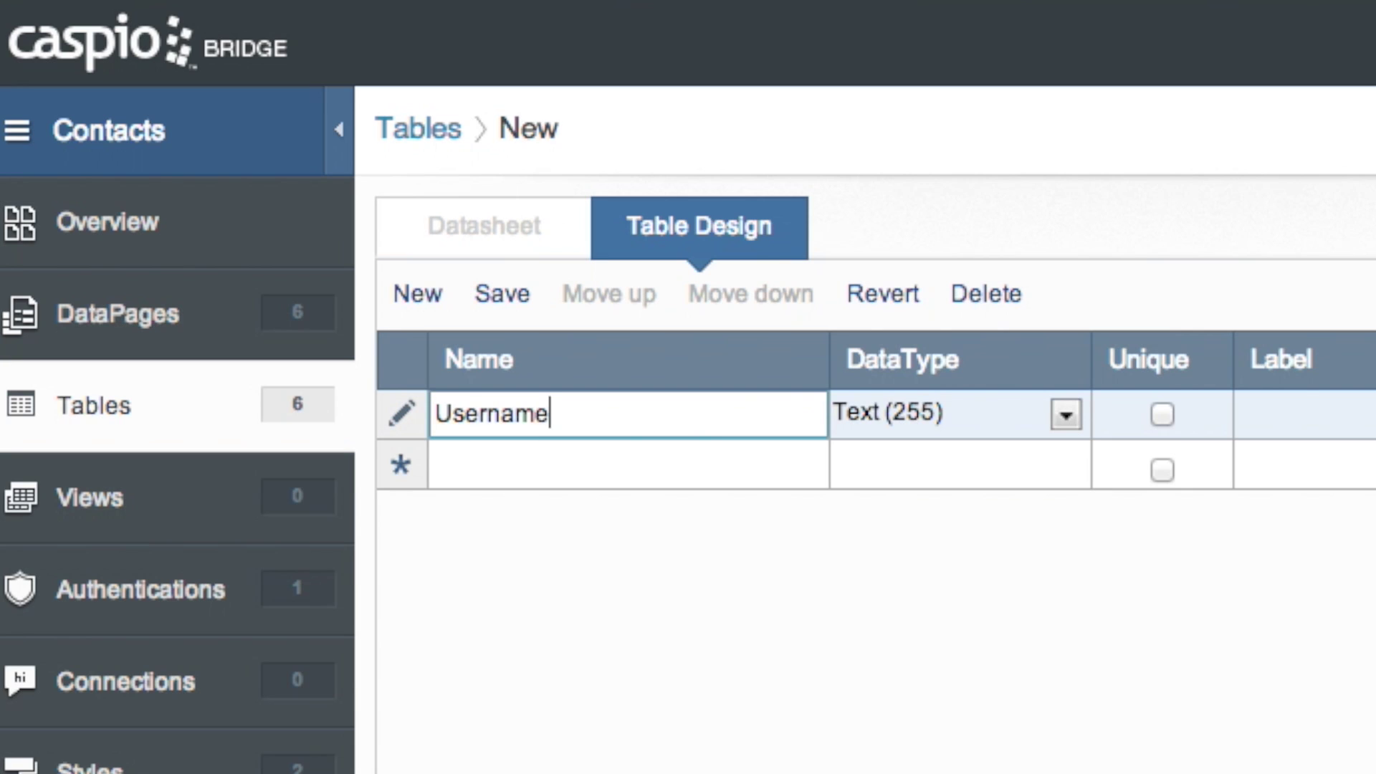
{"action": "left_click", "coordinate": [1162, 416]}
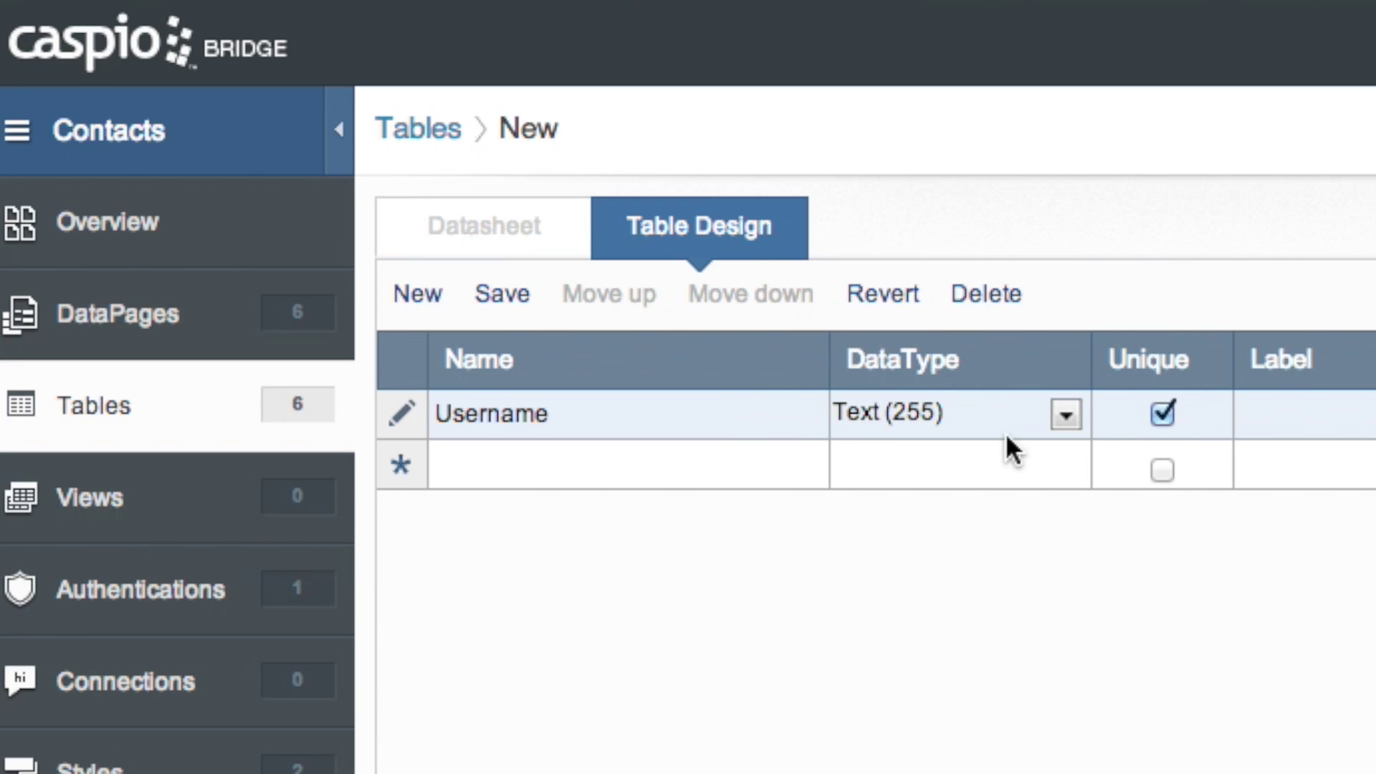
{"action": "left_click", "coordinate": [675, 469]}
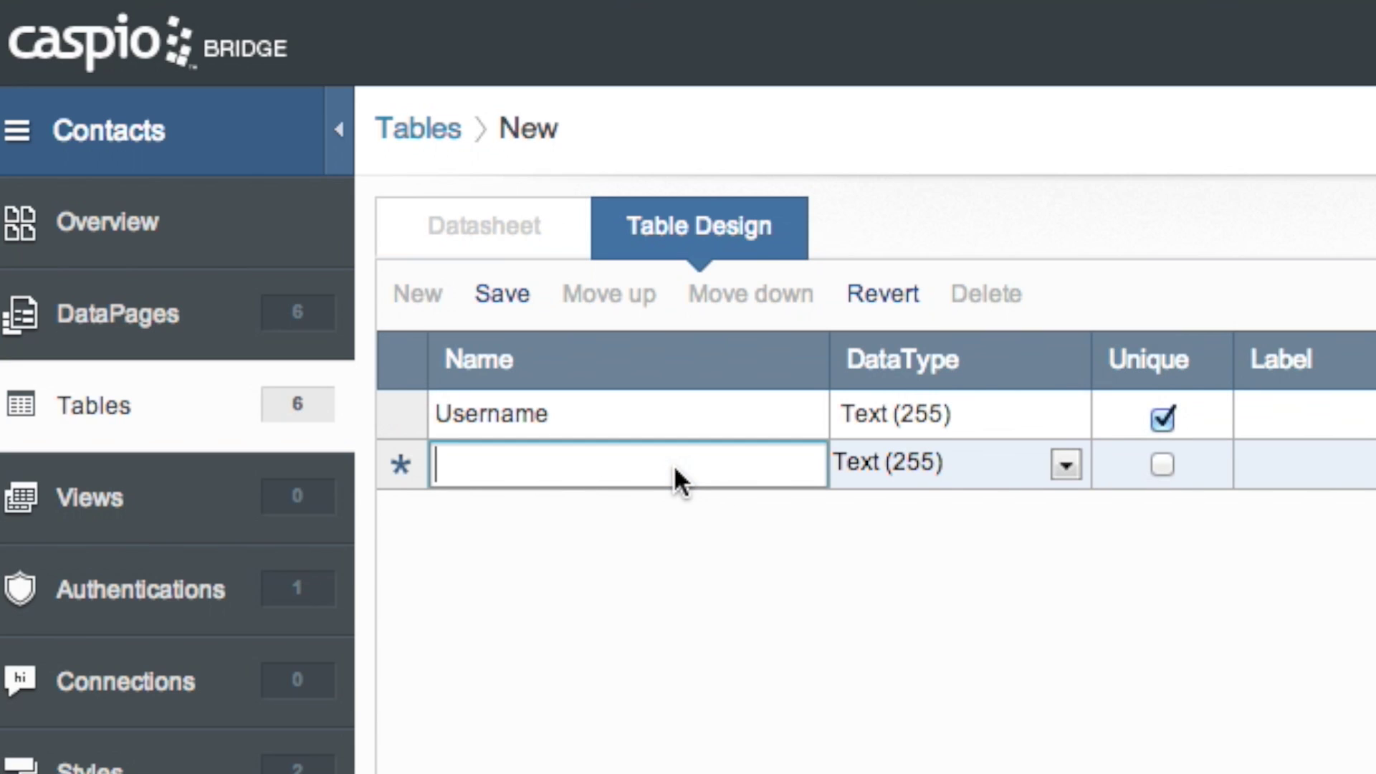
{"action": "type", "text": "Password"}
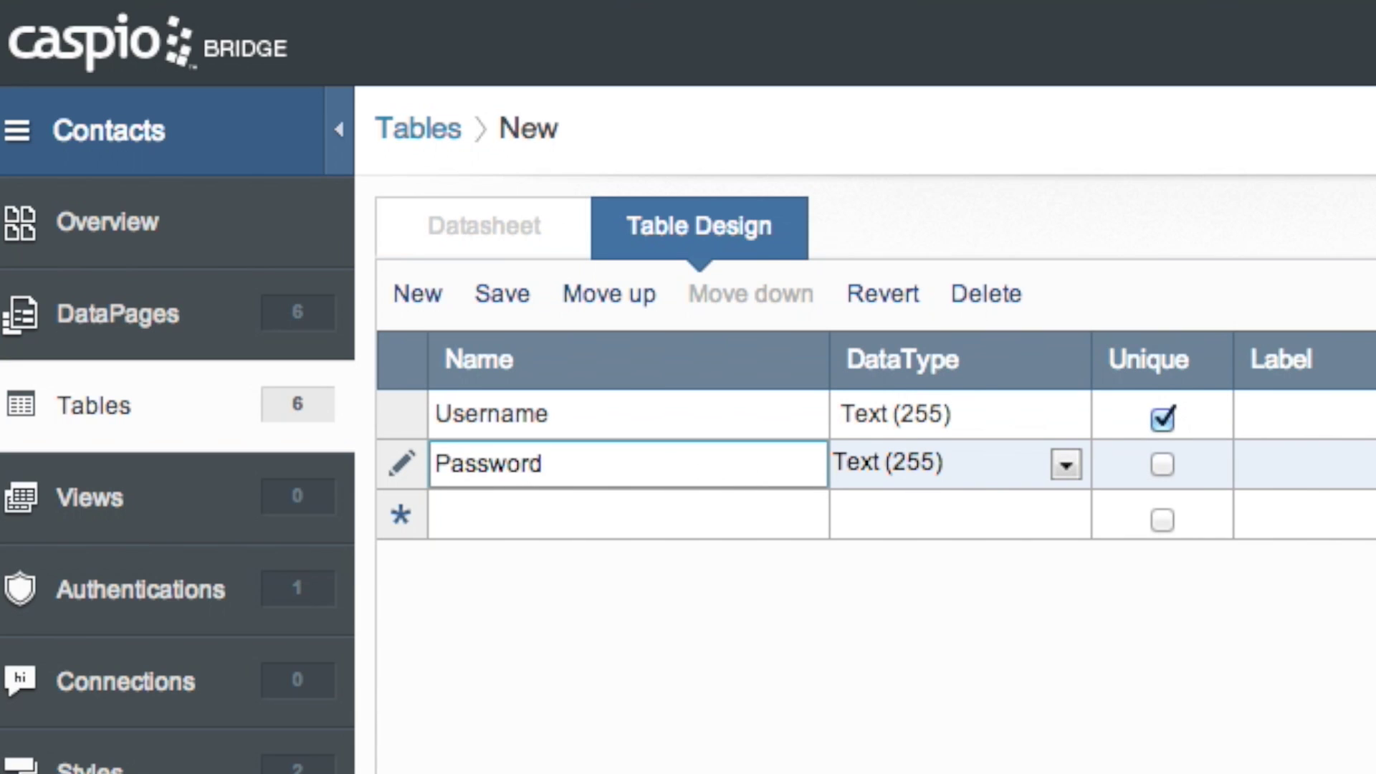
{"action": "left_click", "coordinate": [1064, 466]}
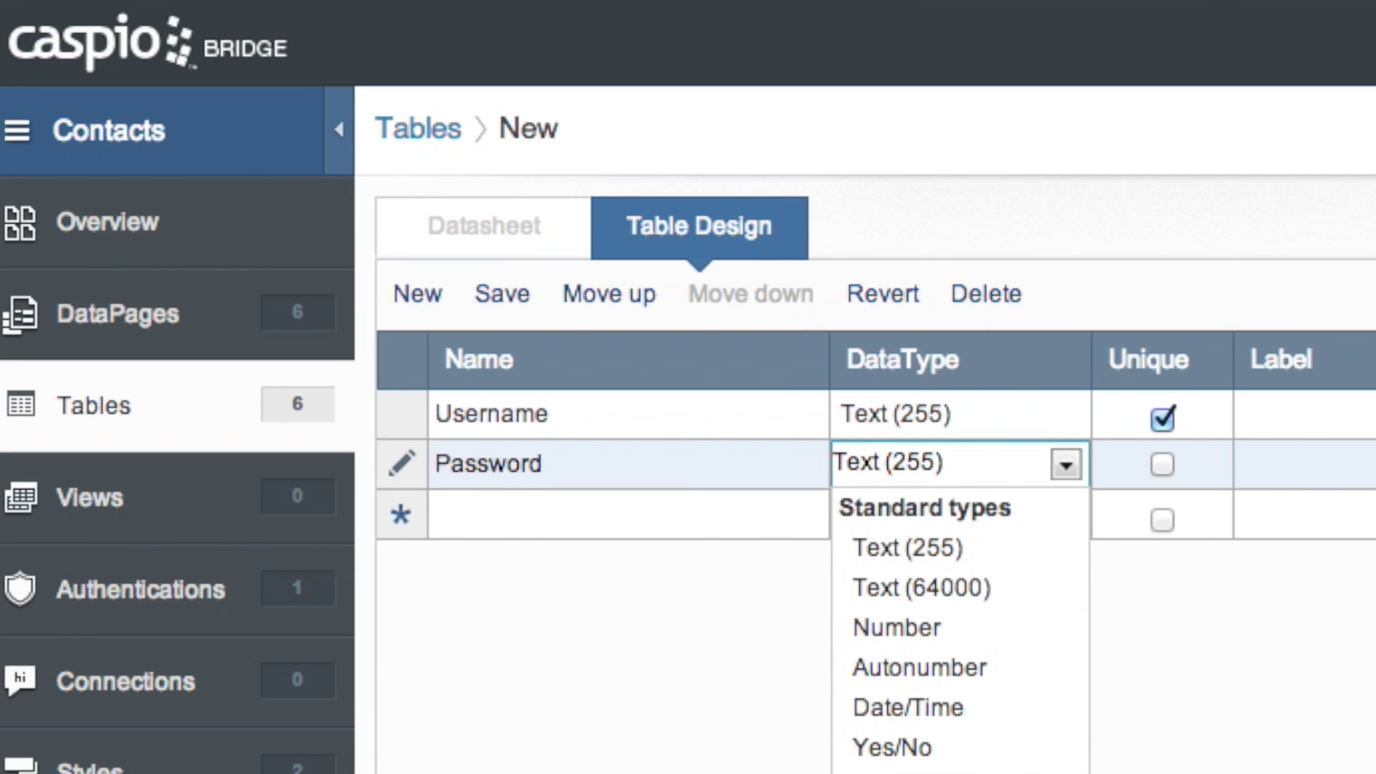
{"action": "left_click", "coordinate": [886, 773]}
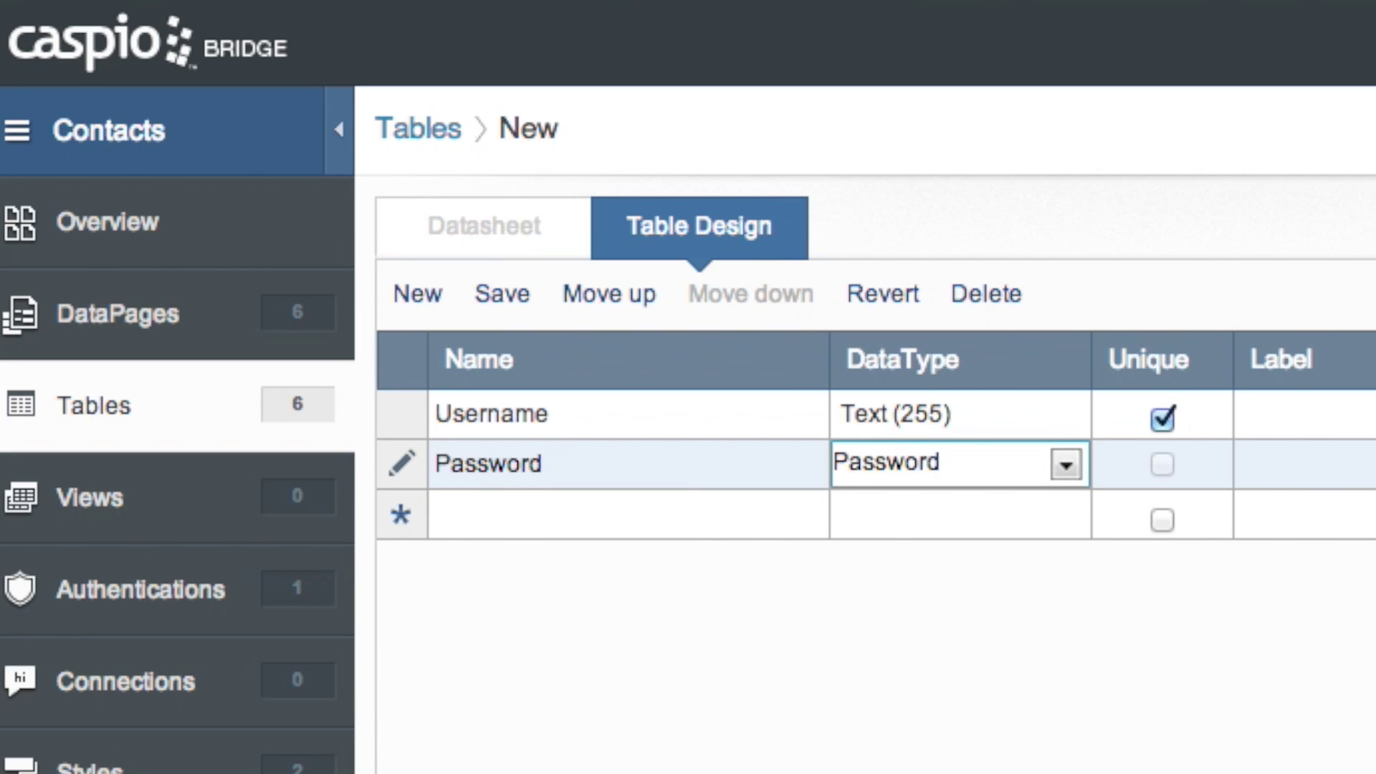
Add Email and Name fields, then save the table design
{"action": "left_click", "coordinate": [695, 519]}
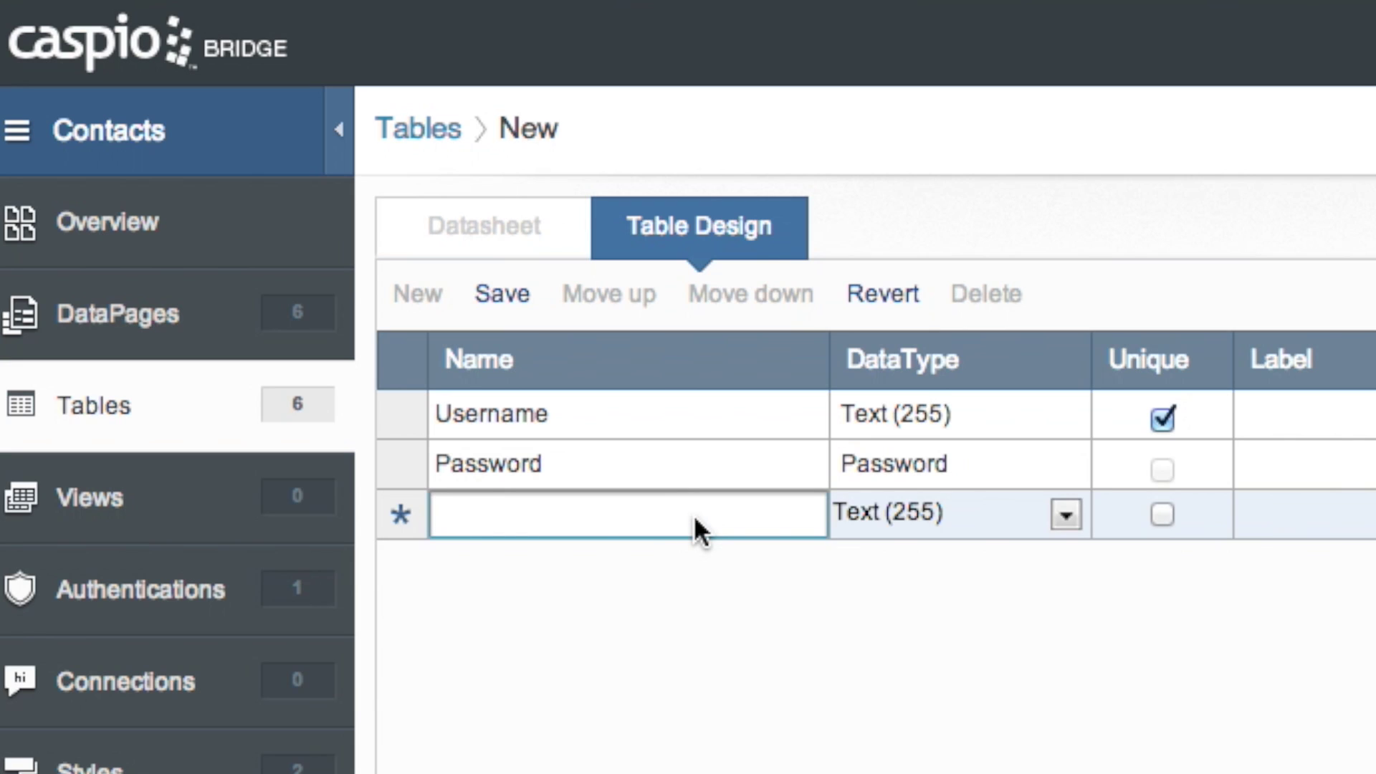
{"action": "type", "text": "E"}
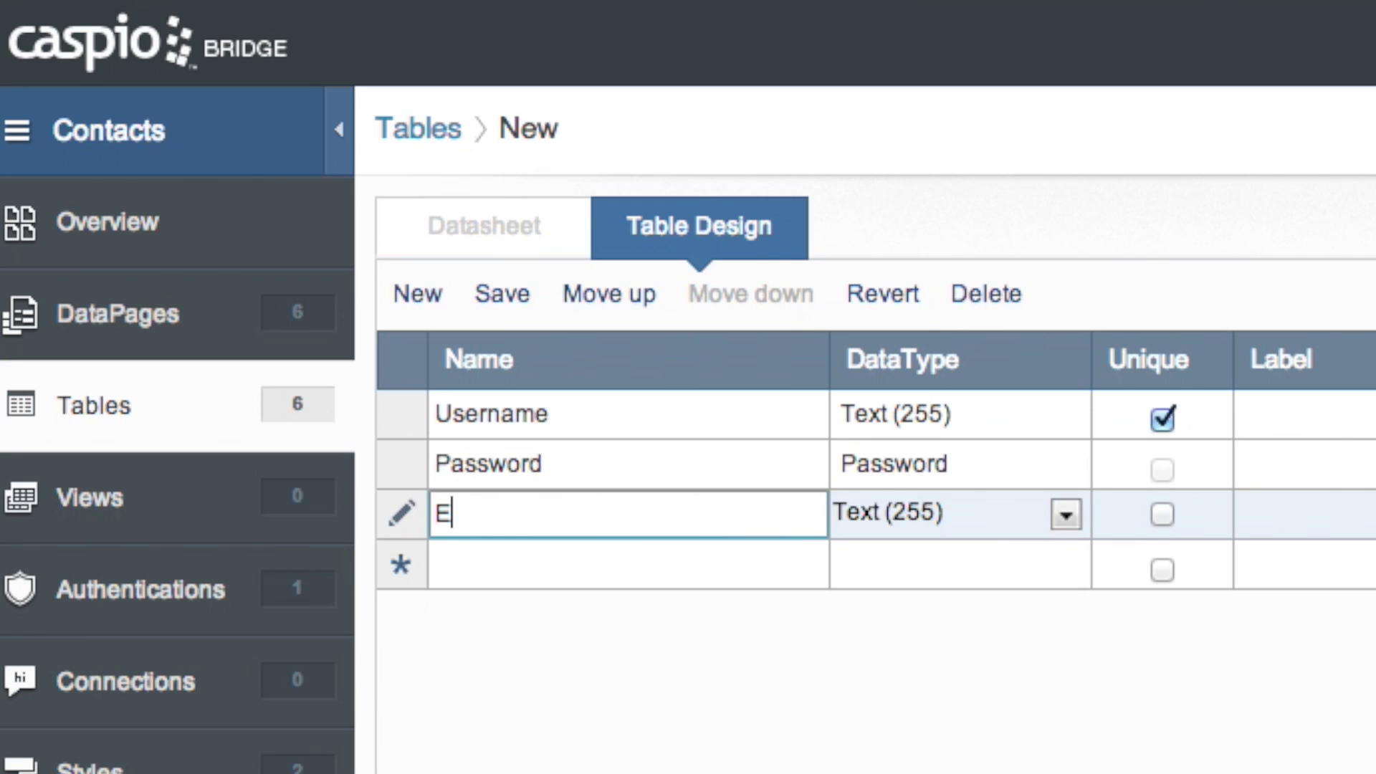
{"action": "type", "text": "amail"}
{"action": "left_click", "coordinate": [663, 571]}
{"action": "type", "text": "Name"}
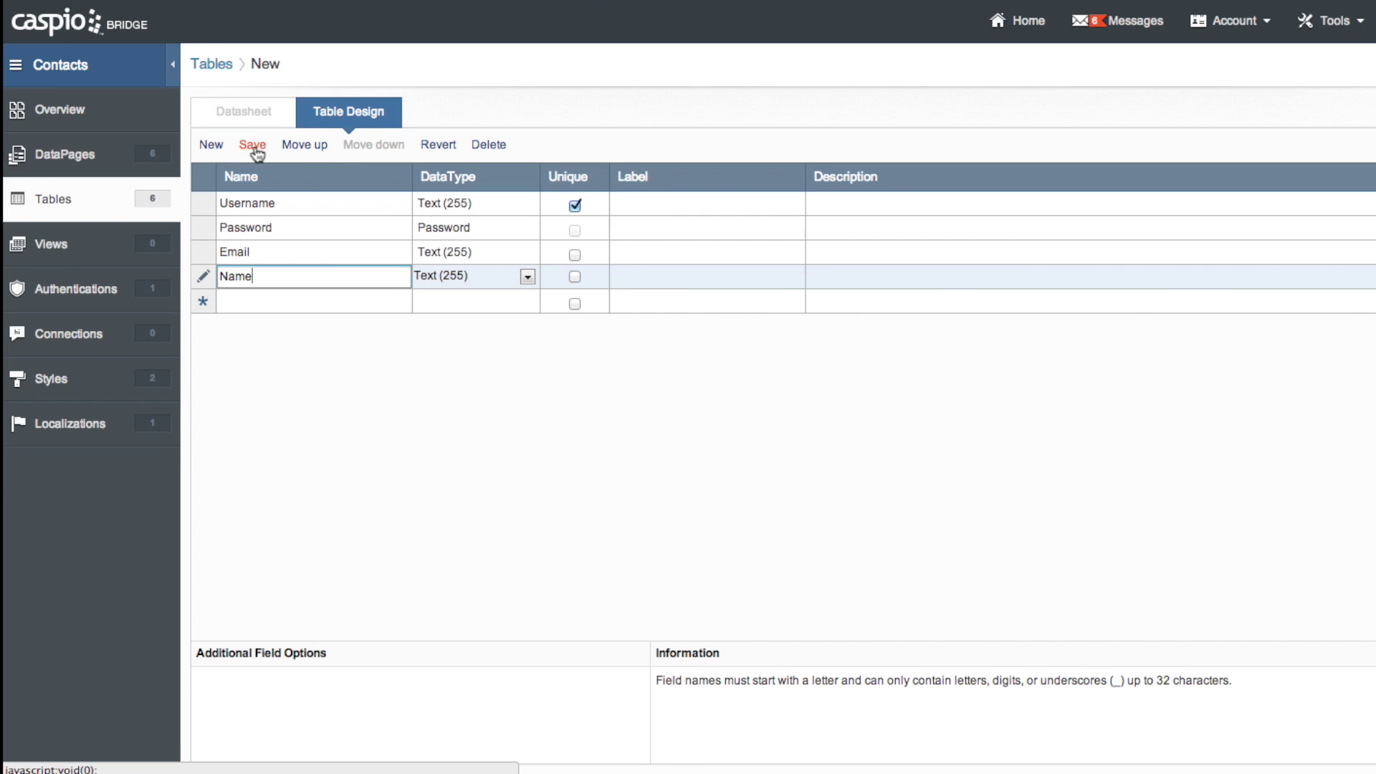
{"action": "left_click", "coordinate": [502, 294]}
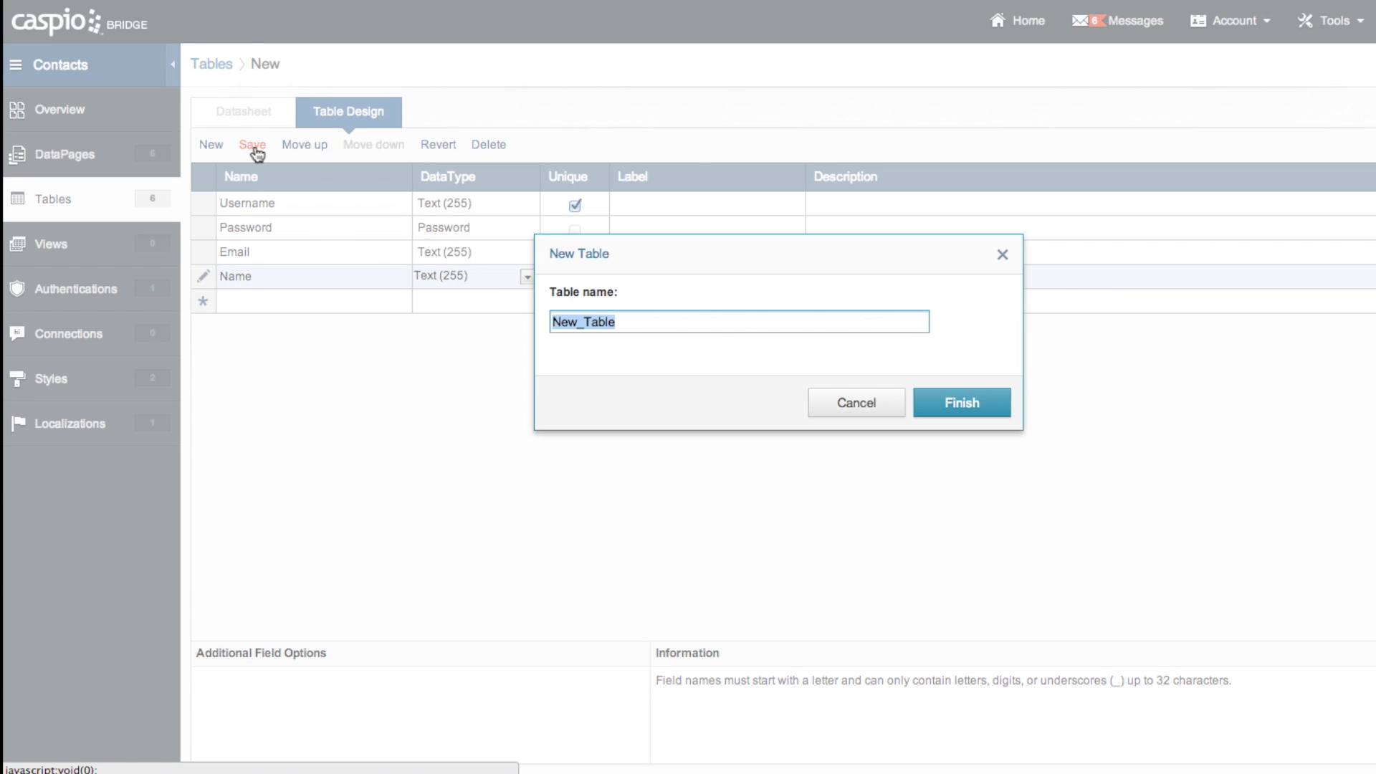
Name the table New_Auth_Table, finish creating it, and open its datasheet
{"action": "left_click", "coordinate": [580, 322]}
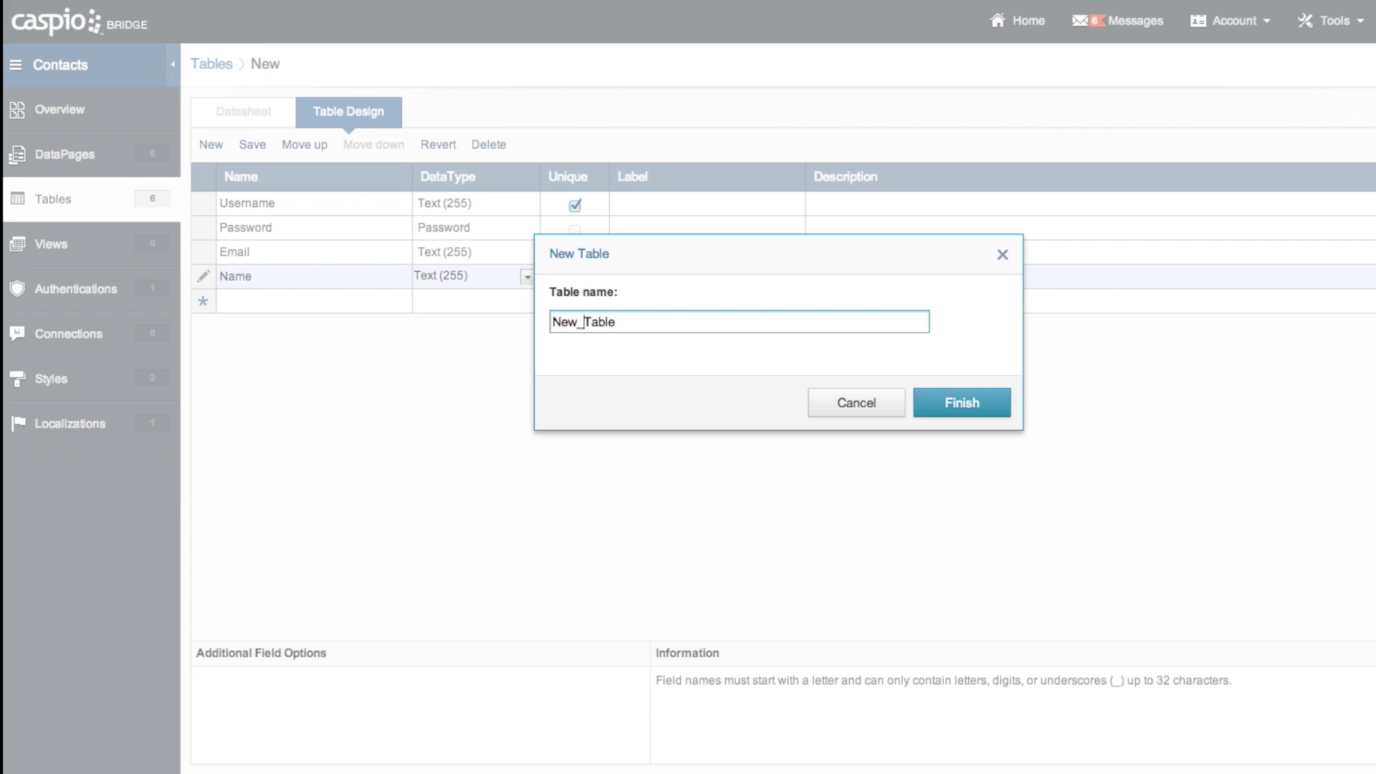
{"action": "type", "text": "Auth_"}
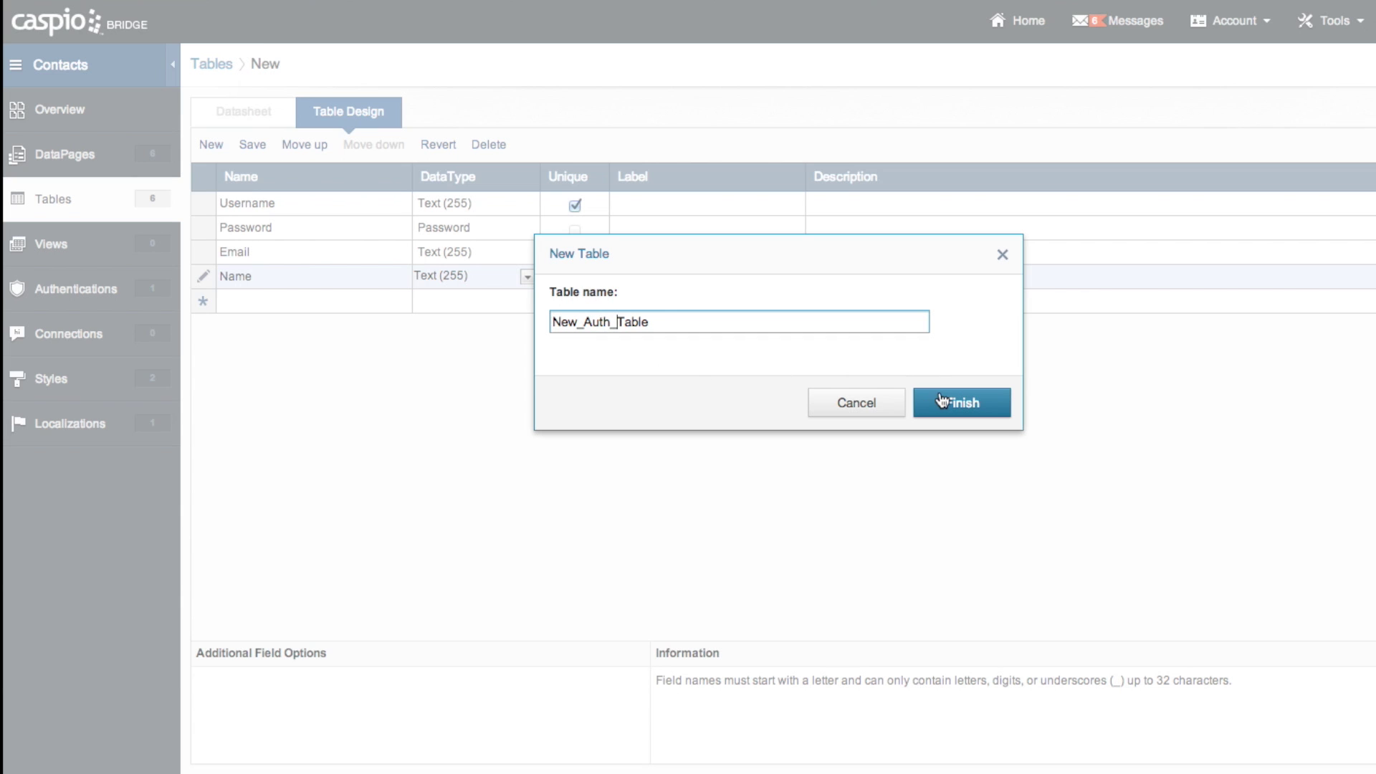
{"action": "left_click", "coordinate": [943, 405]}
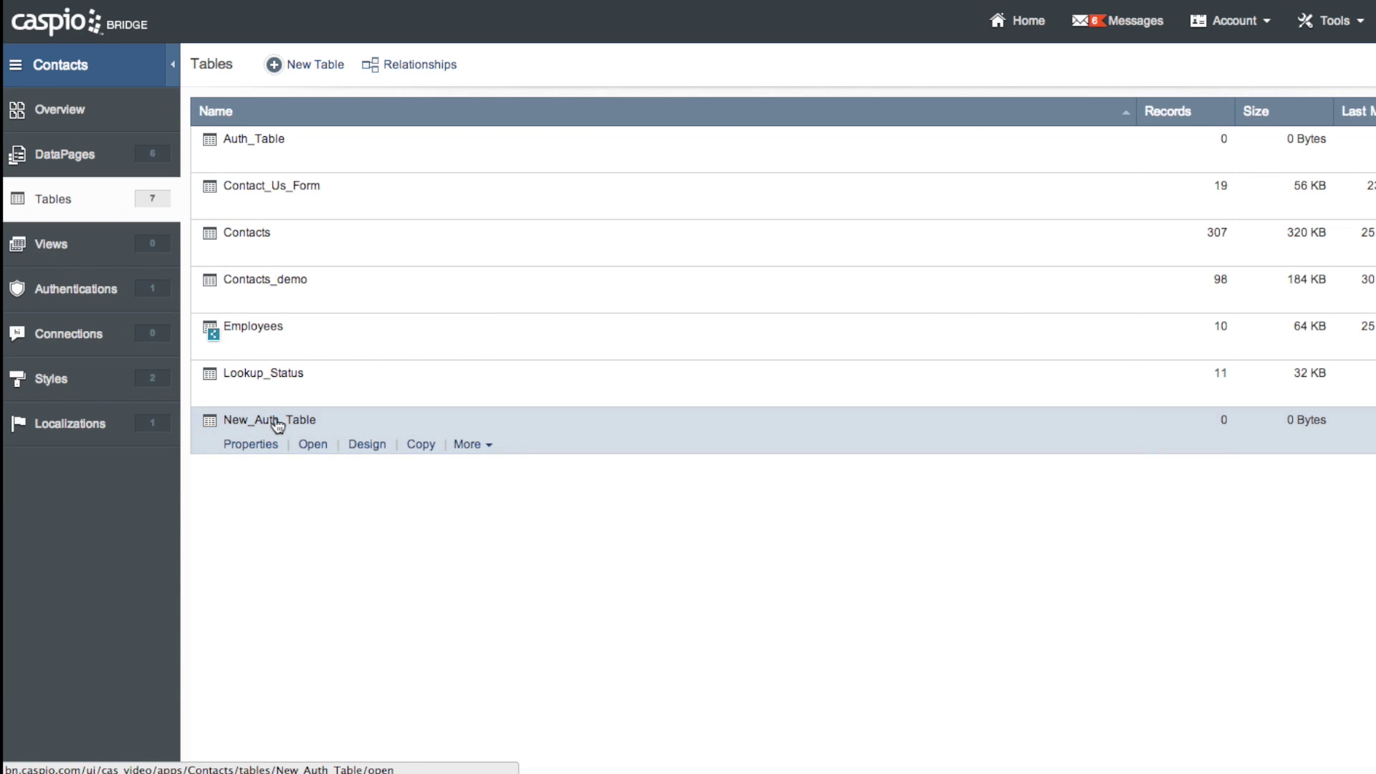
{"action": "left_click", "coordinate": [314, 445]}
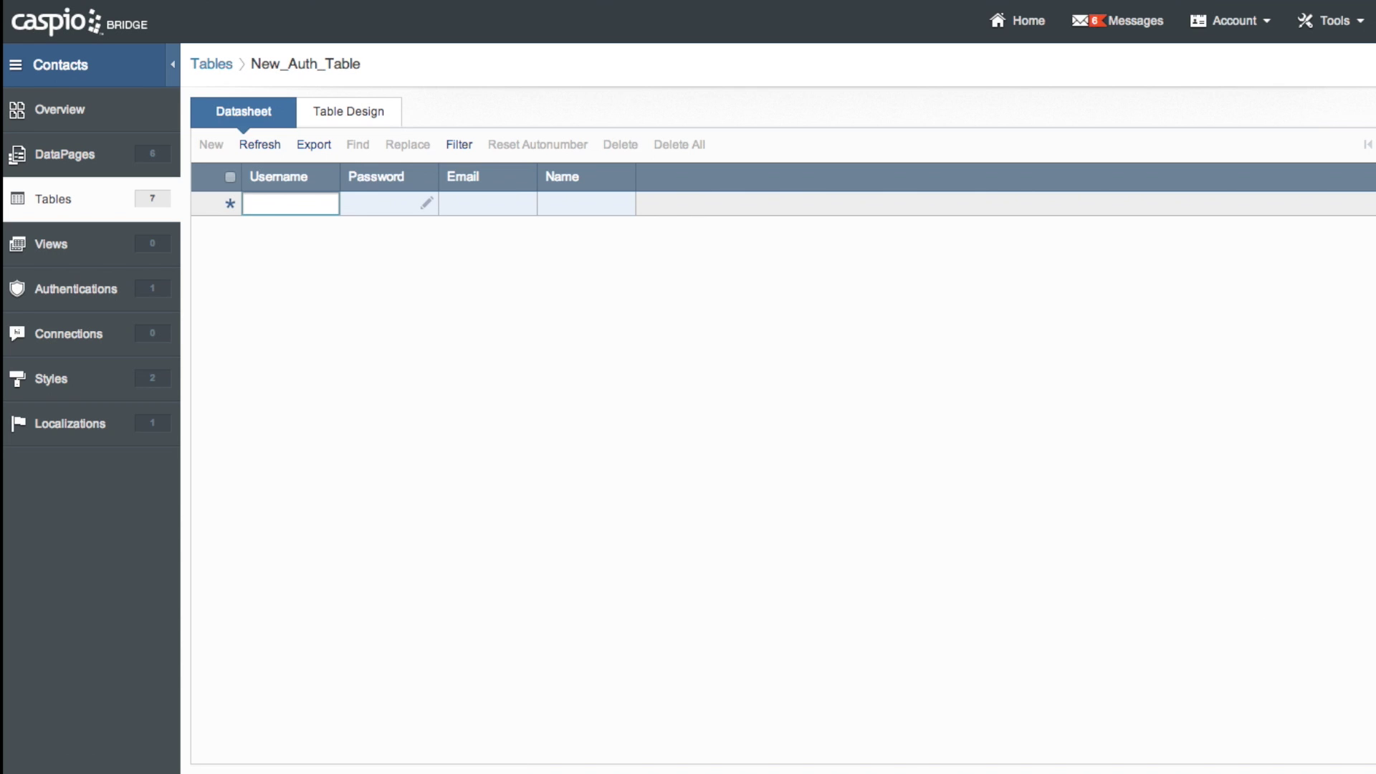
Enter the first record's username, then set and confirm its password
{"action": "key", "text": "Escape"}
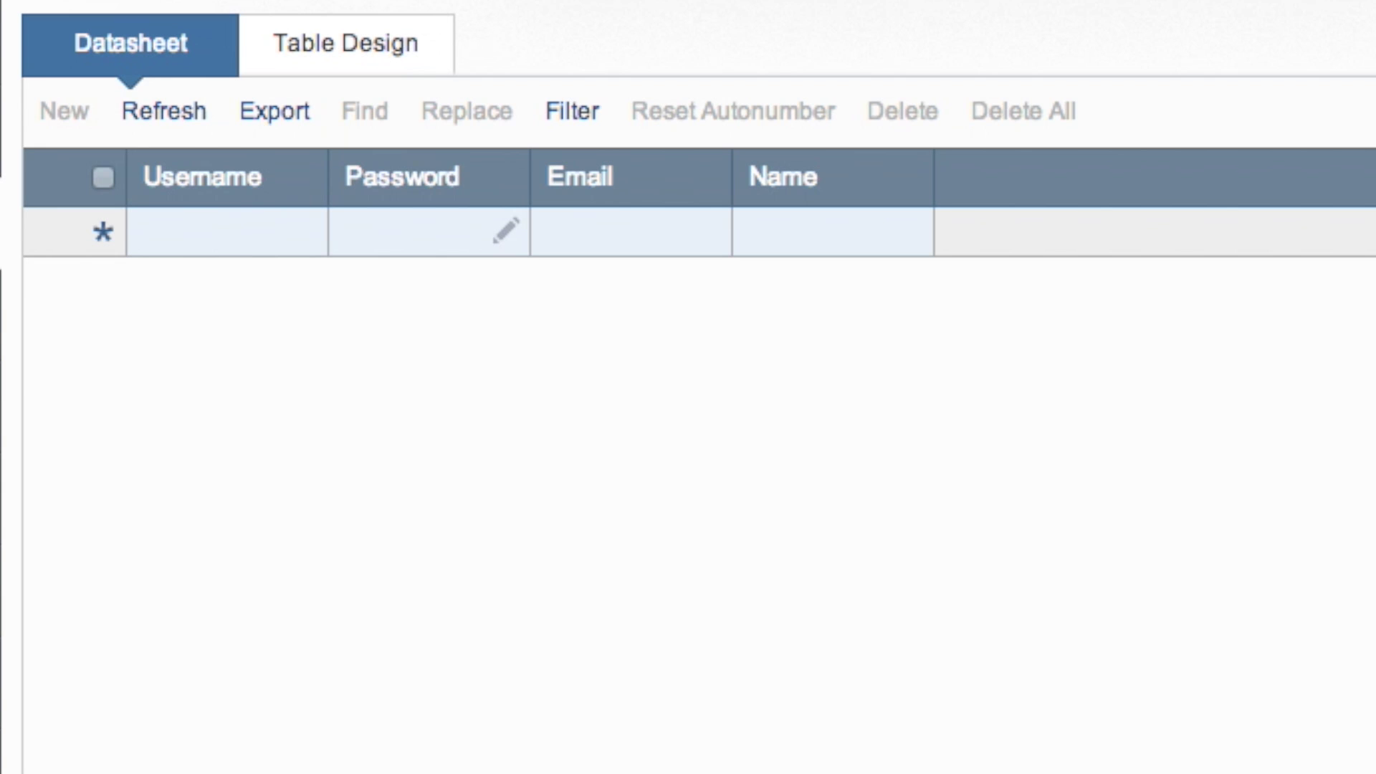
{"action": "left_click", "coordinate": [247, 224]}
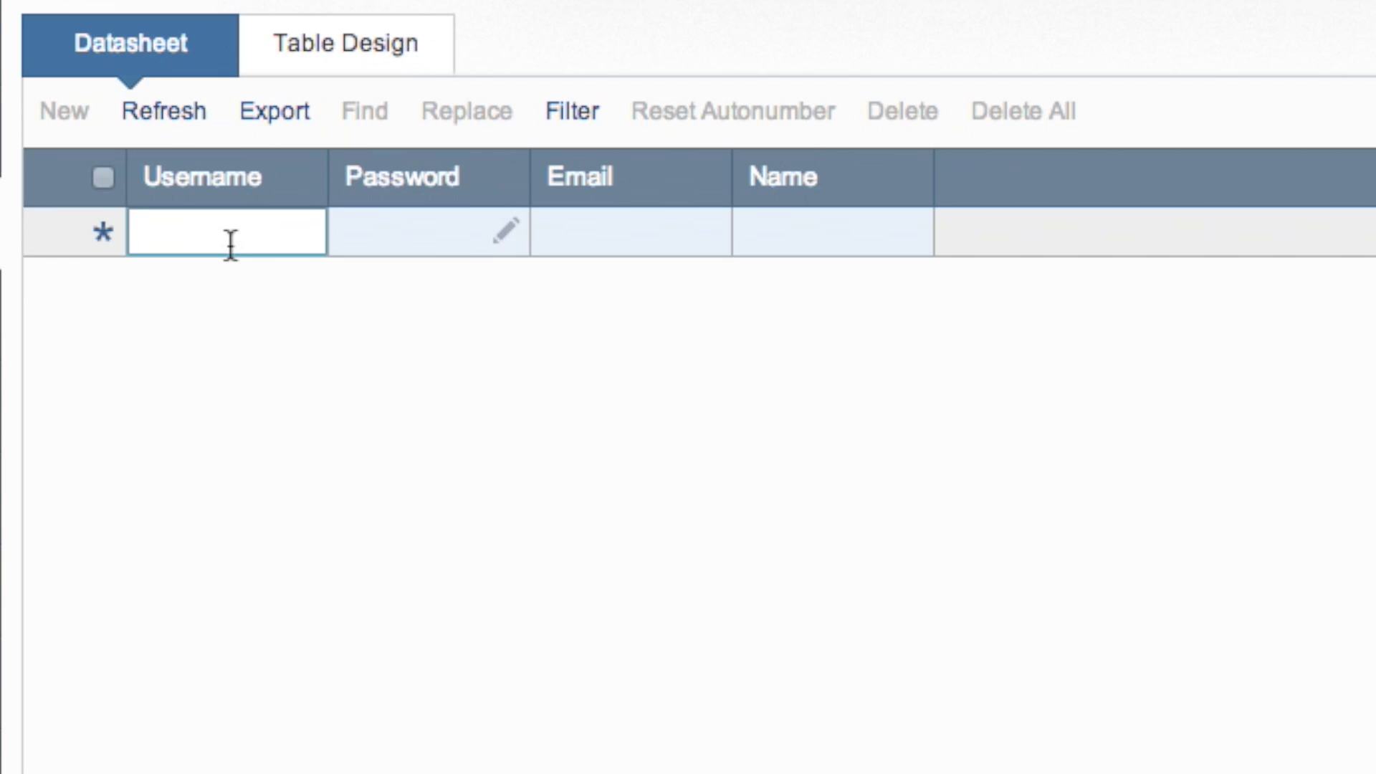
{"action": "type", "text": "Admin"}
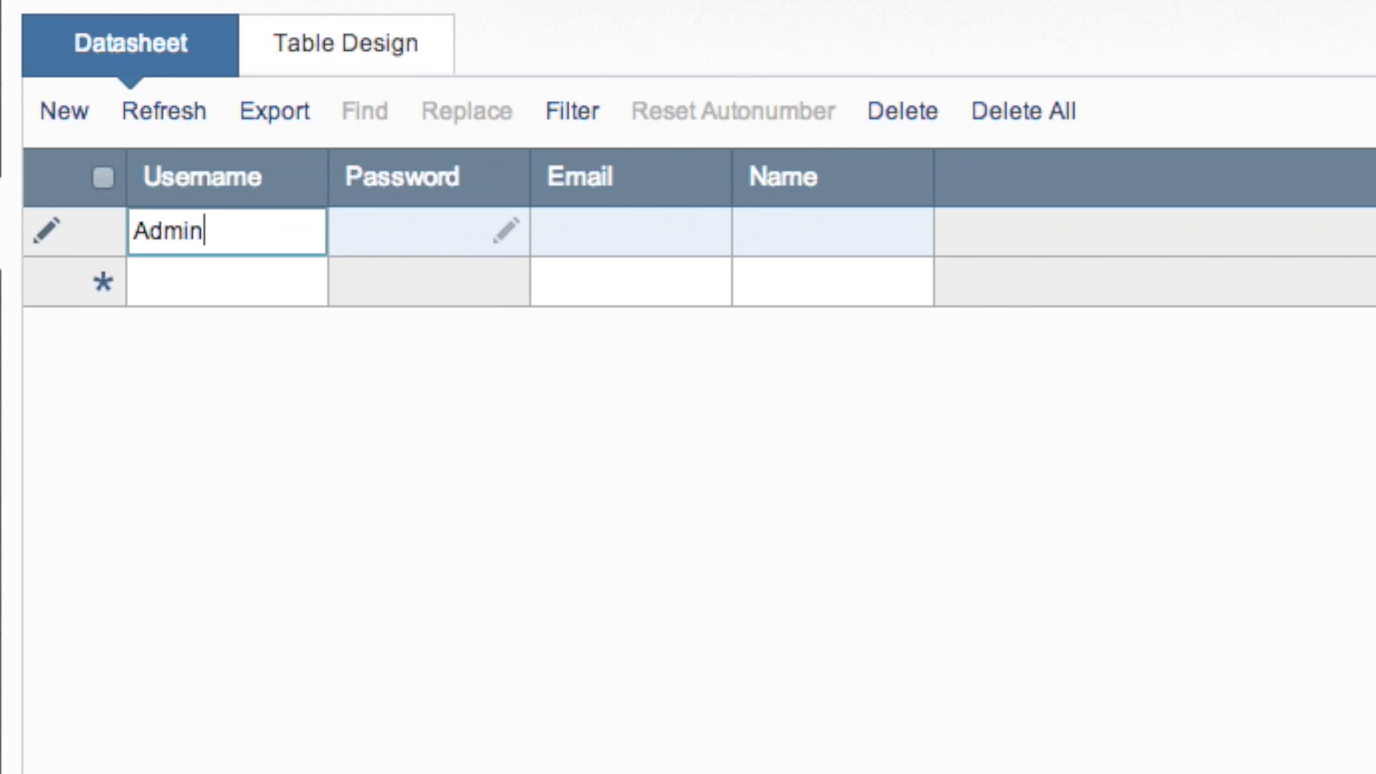
{"action": "type", "text": "1234"}
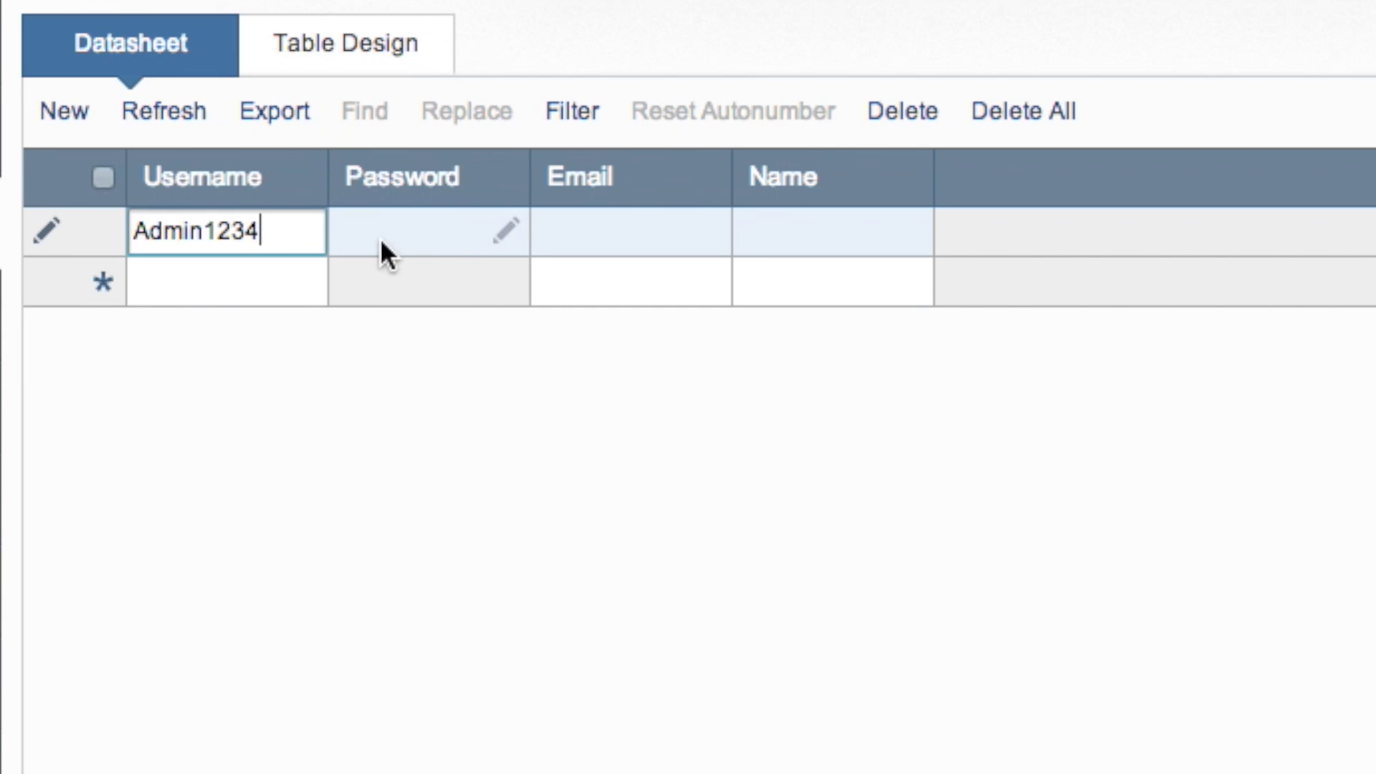
{"action": "left_click", "coordinate": [507, 234]}
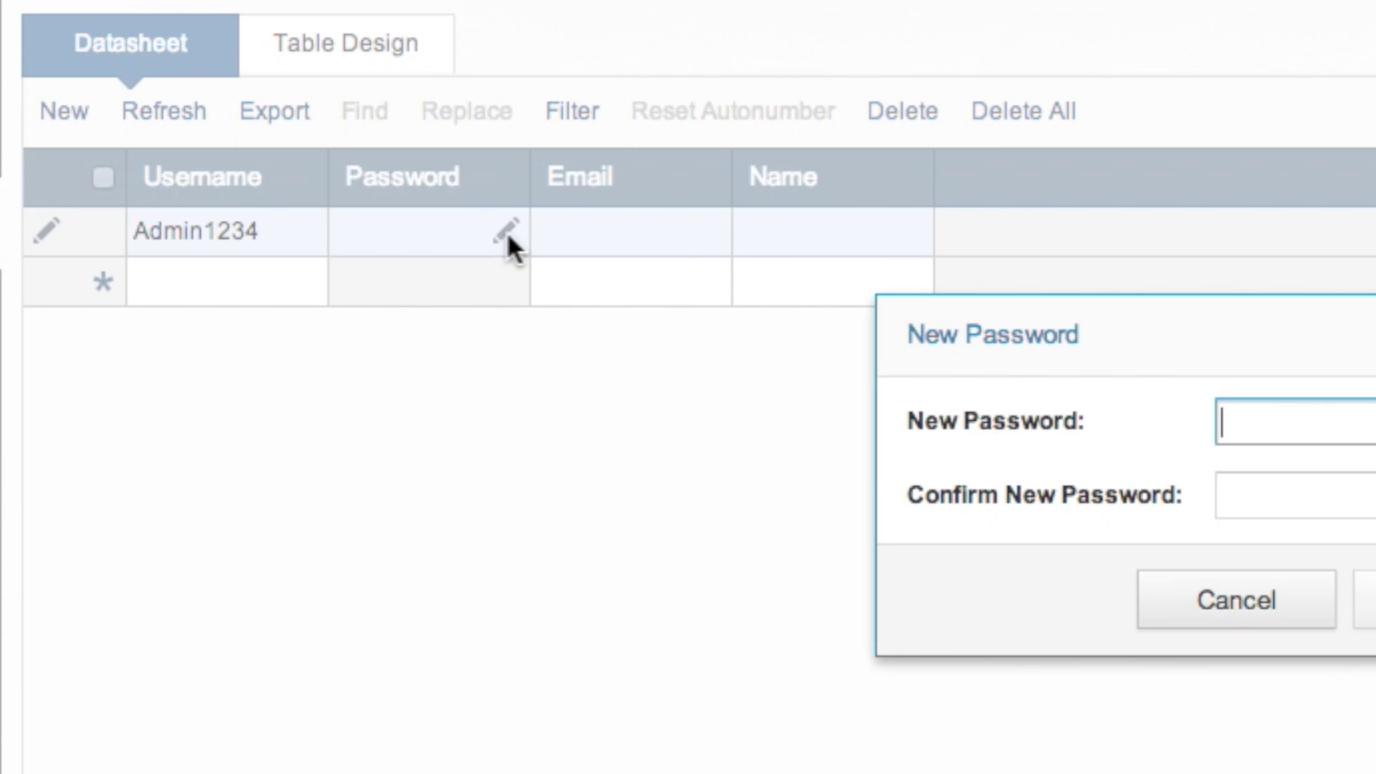
{"action": "type", "text": "••••••••"}
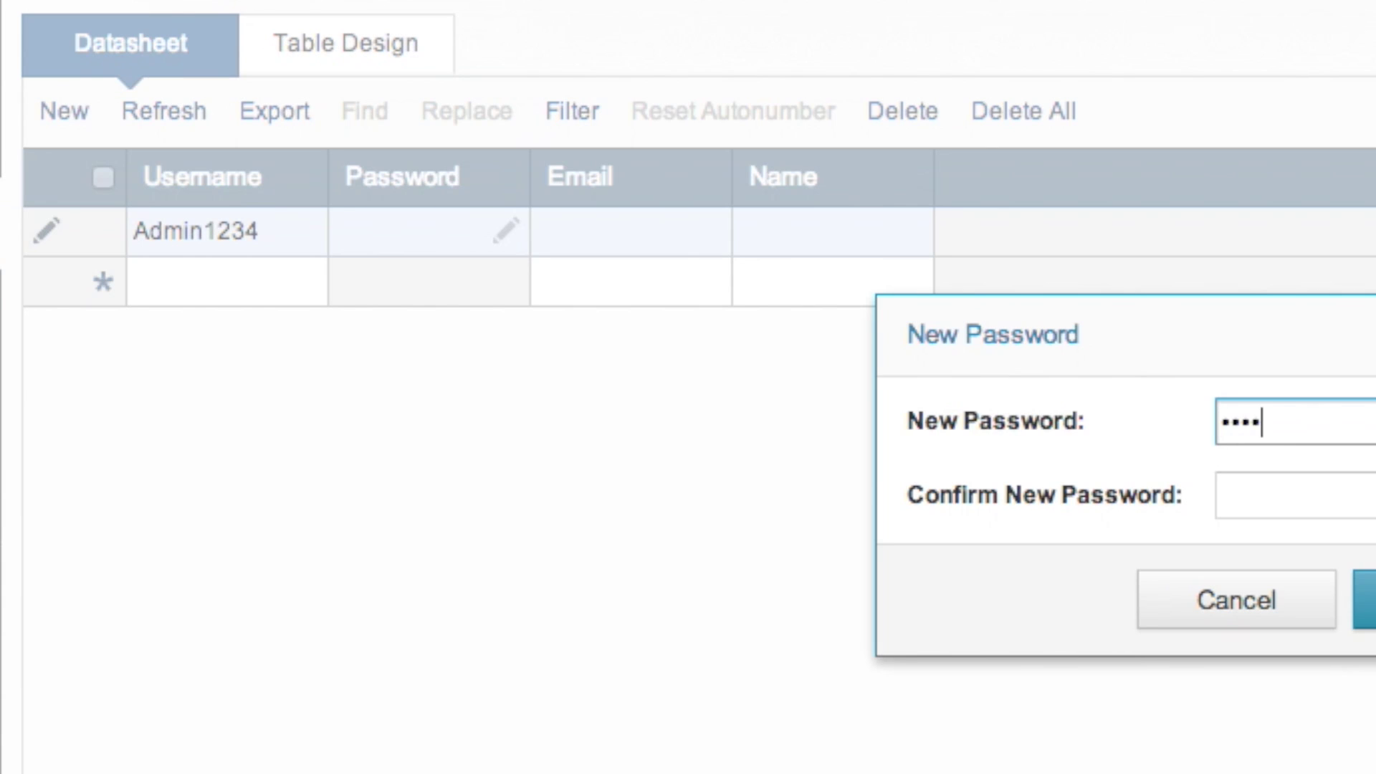
{"action": "key", "text": "Tab"}
{"action": "type", "text": "•••••••••"}
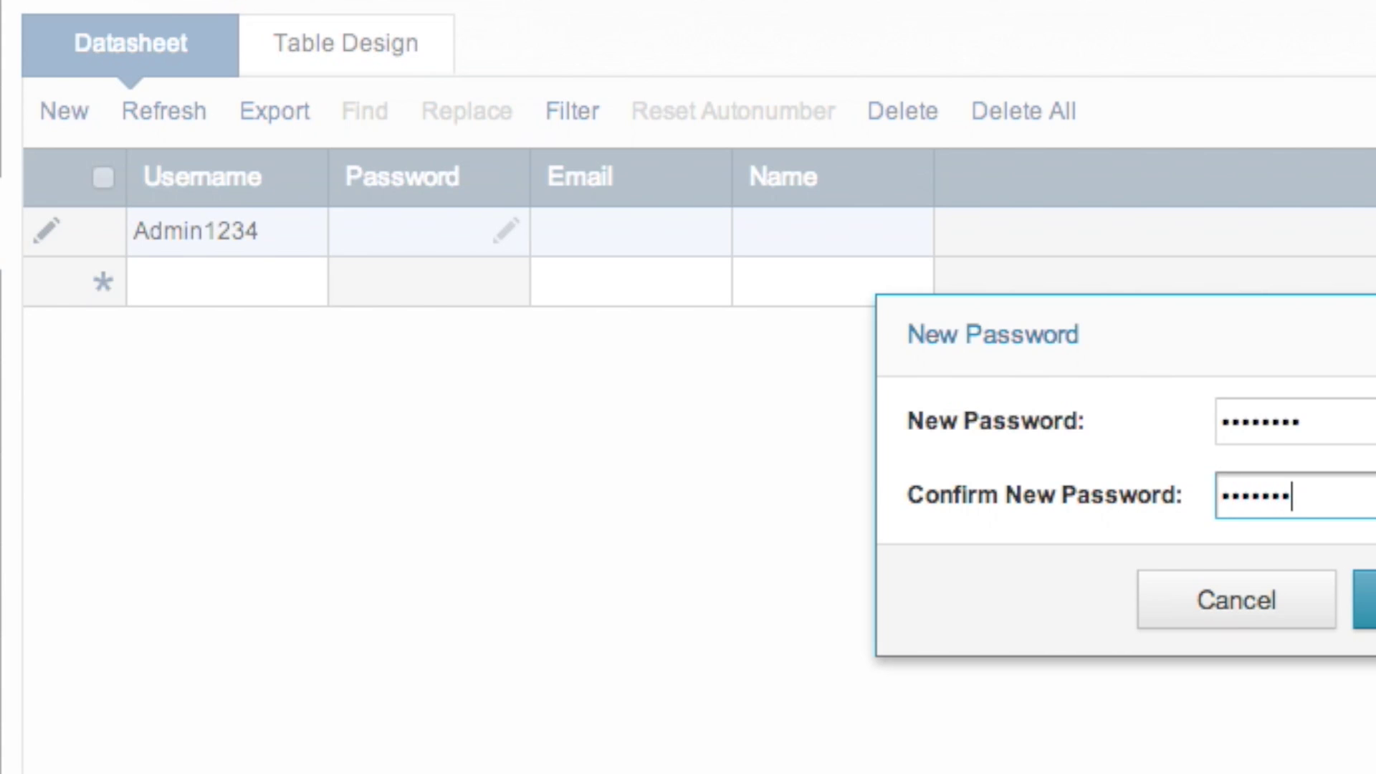
{"action": "left_click", "coordinate": [1364, 599]}
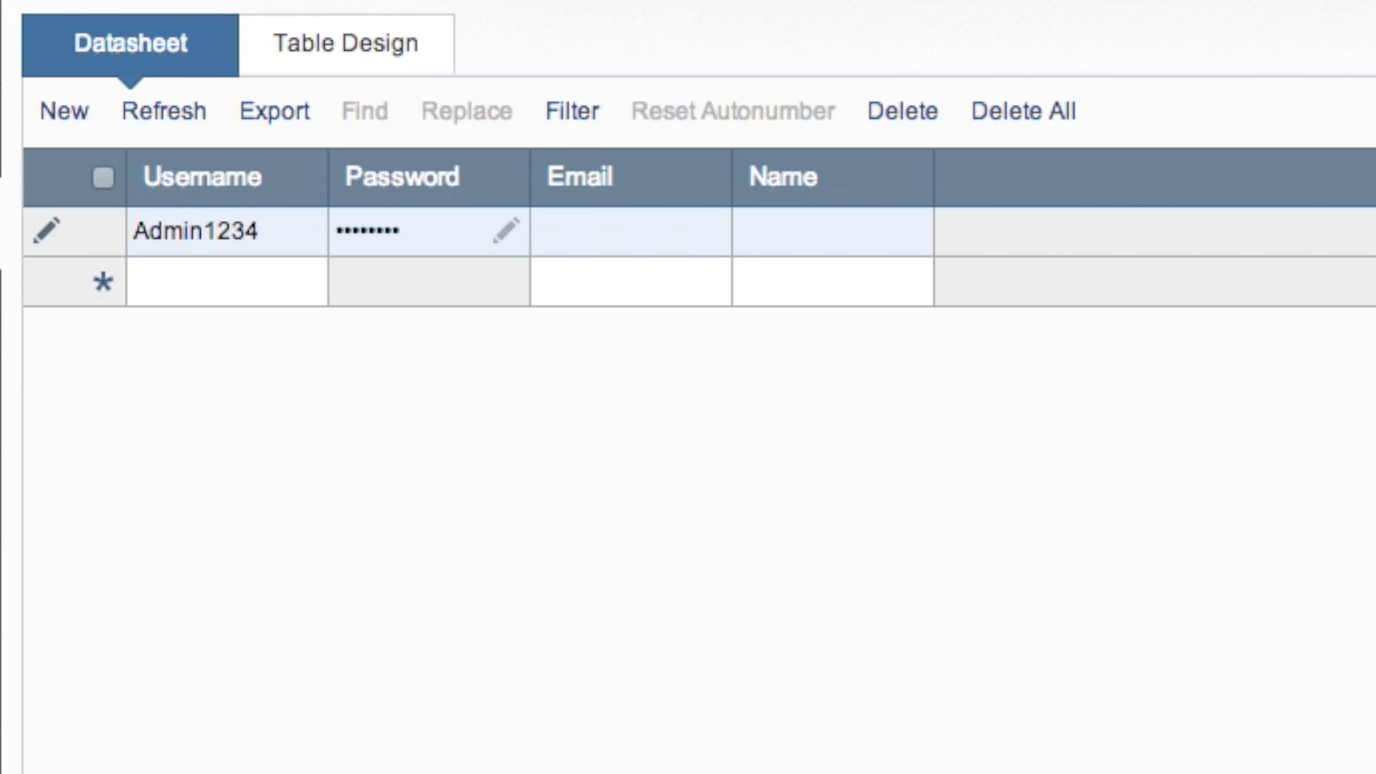
Fill in the record's e-mail address and name
{"action": "left_click", "coordinate": [644, 231]}
{"action": "type", "text": "test@"}
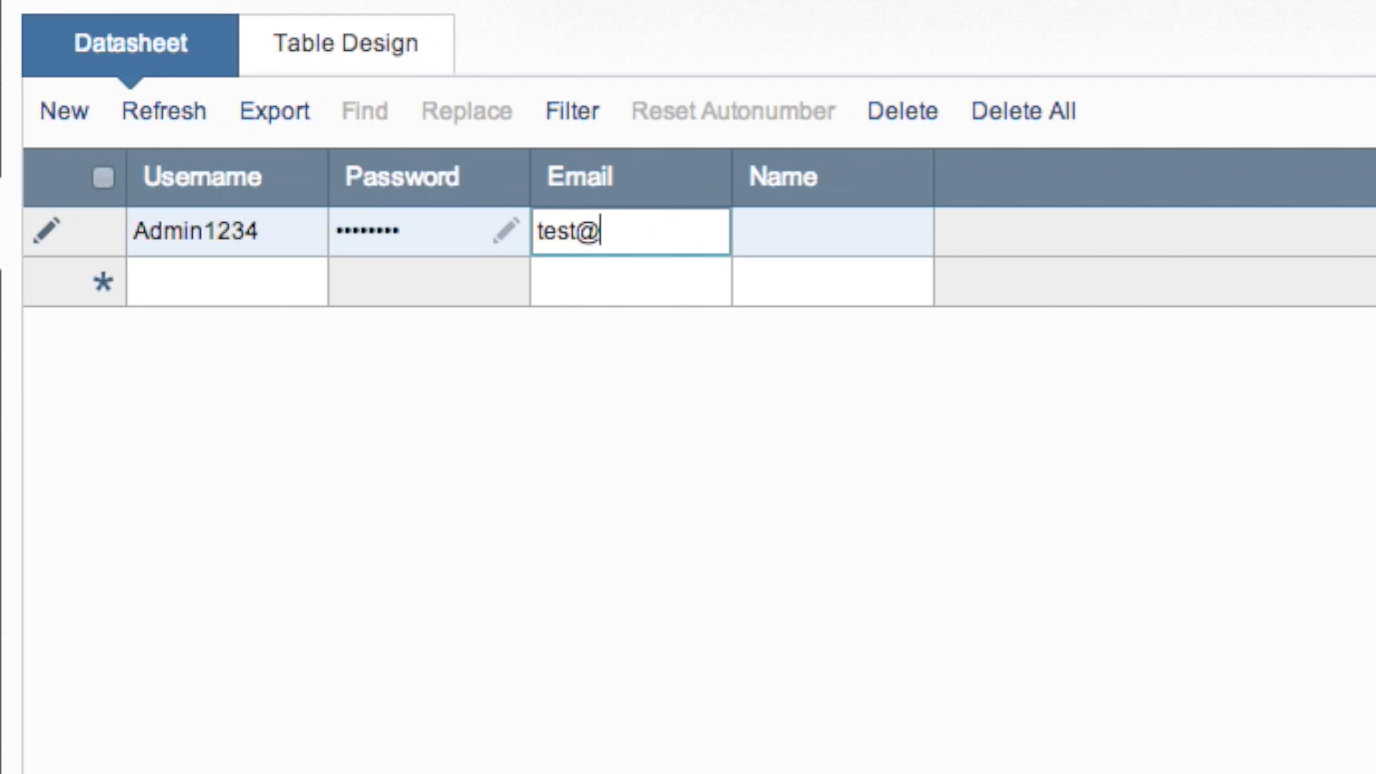
{"action": "key", "text": "BackSpace"}
{"action": "key", "text": "BackSpace"}
{"action": "key", "text": "BackSpace"}
{"action": "type", "text": "st@mail.com"}
{"action": "left_click", "coordinate": [779, 237]}
{"action": "type", "text": "Caspio"}
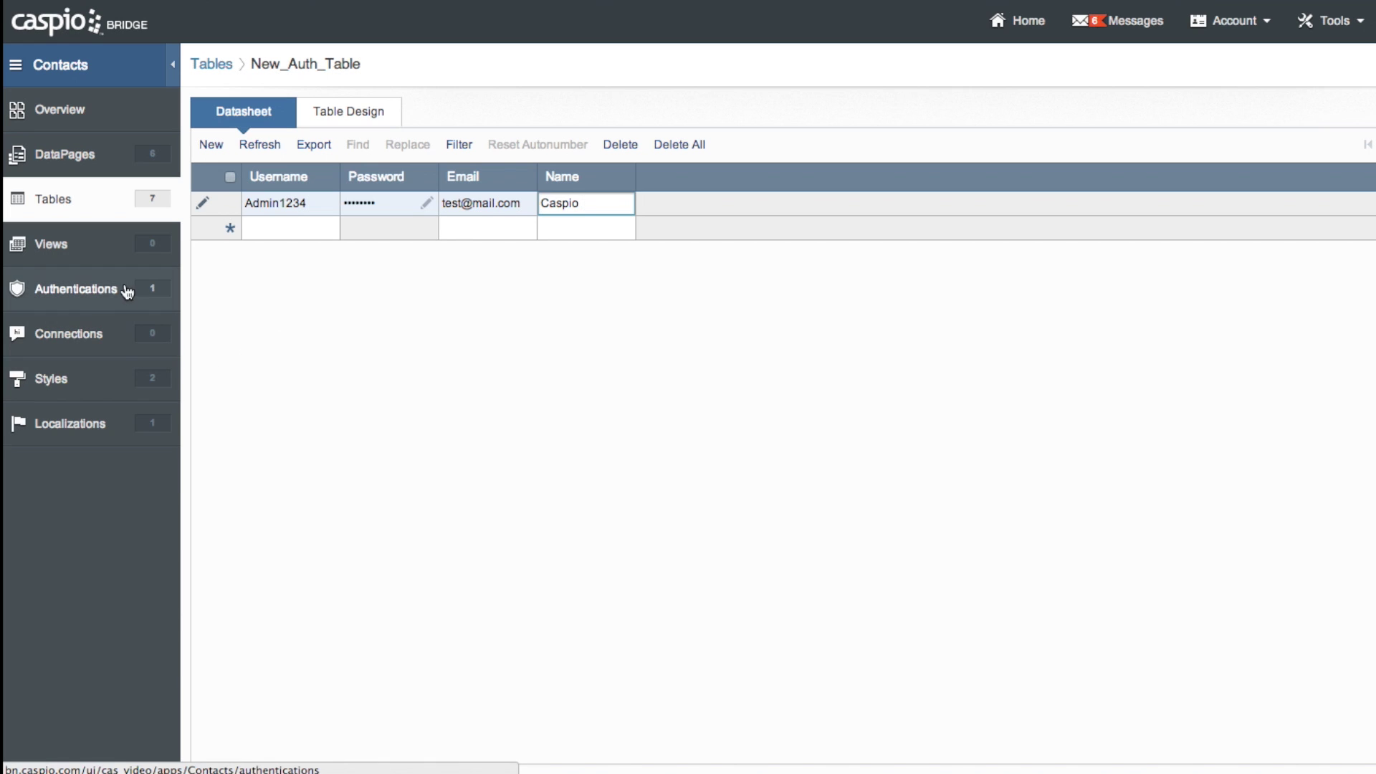
Create a new authentication using New_Auth_Table as data source, switching from Express to Custom setup
{"action": "left_click", "coordinate": [85, 297]}
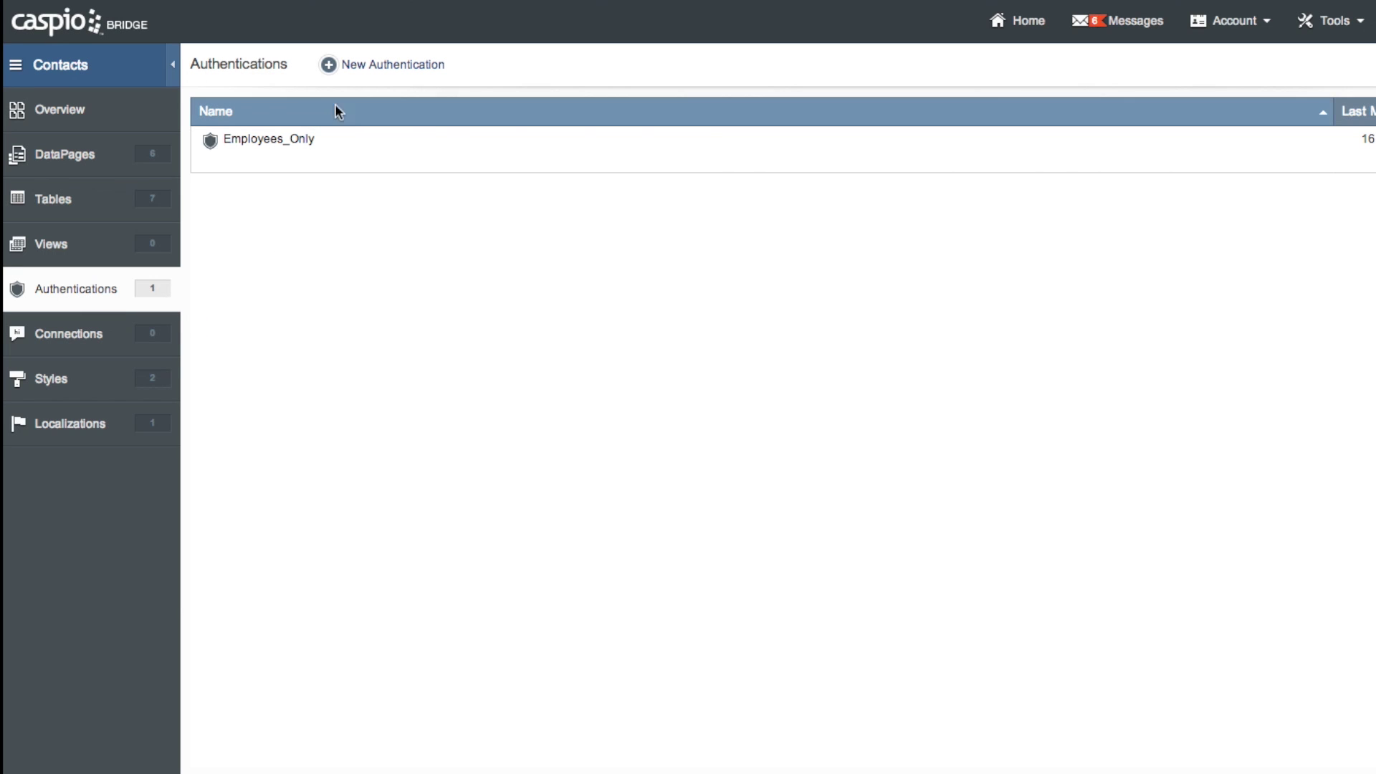
{"action": "left_click", "coordinate": [359, 70]}
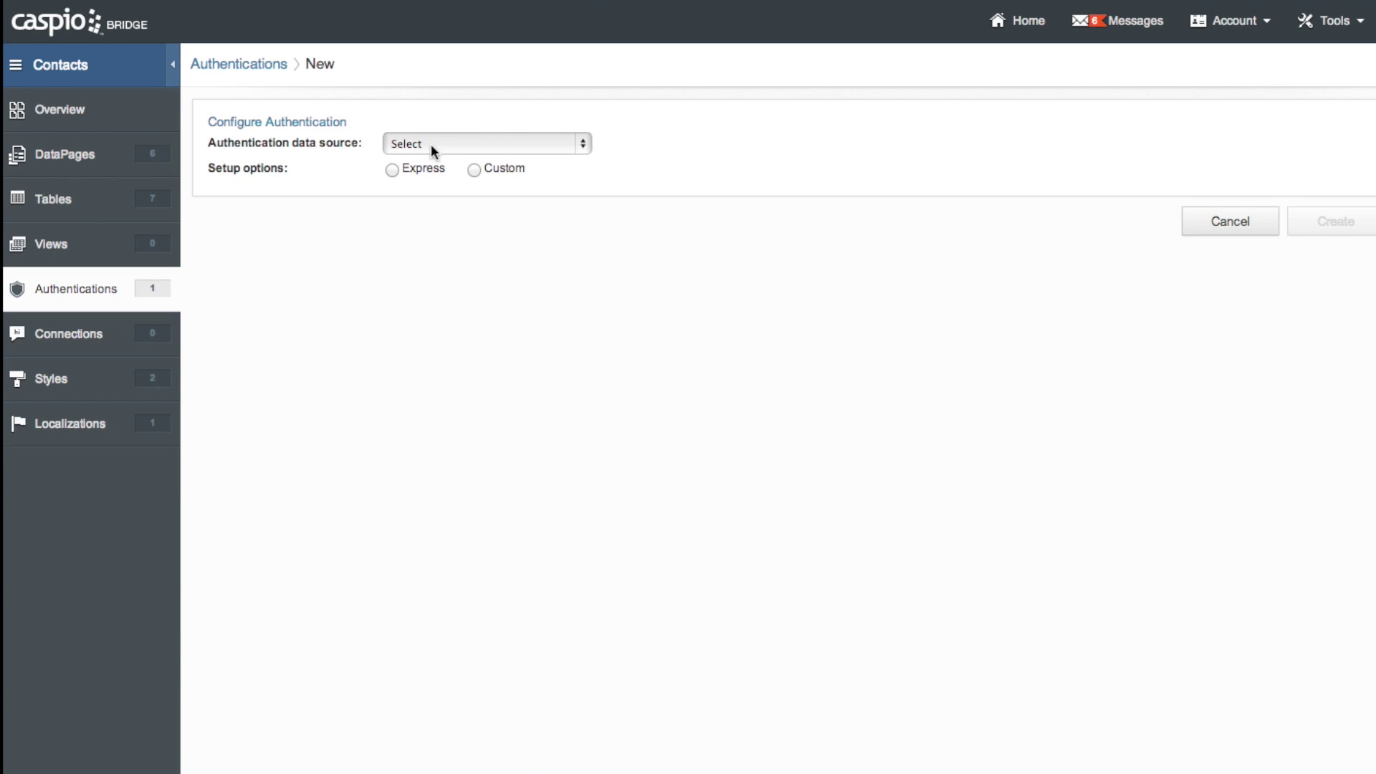
{"action": "left_click", "coordinate": [407, 145]}
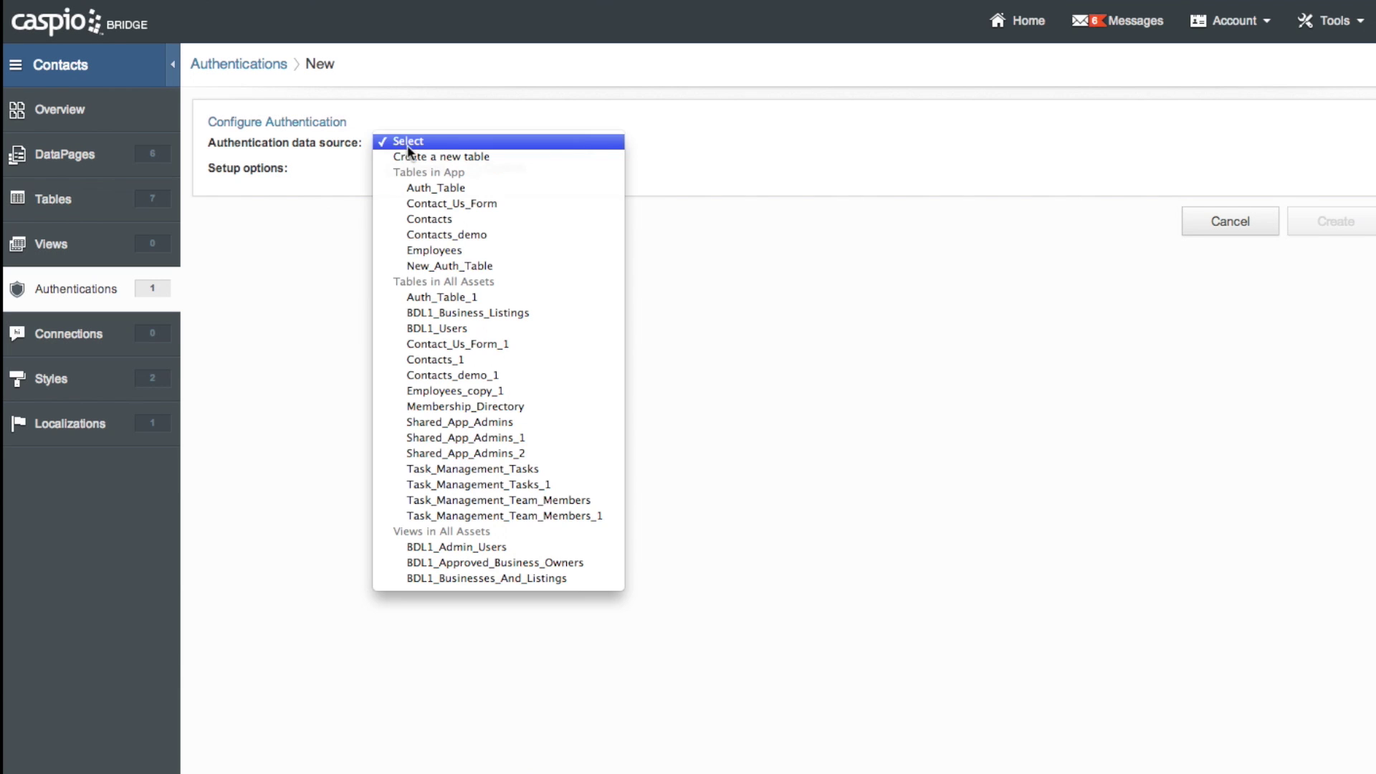
{"action": "left_click", "coordinate": [435, 266]}
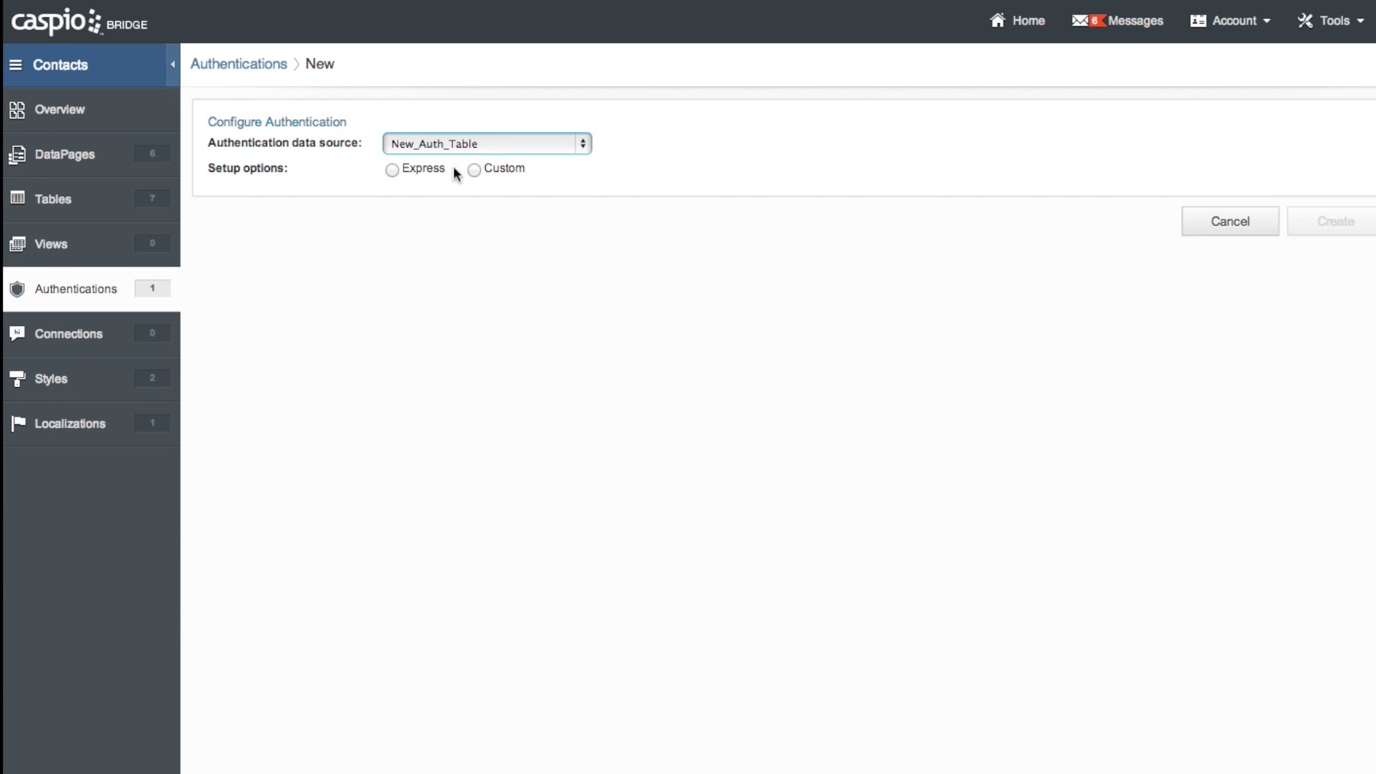
{"action": "left_click", "coordinate": [392, 170]}
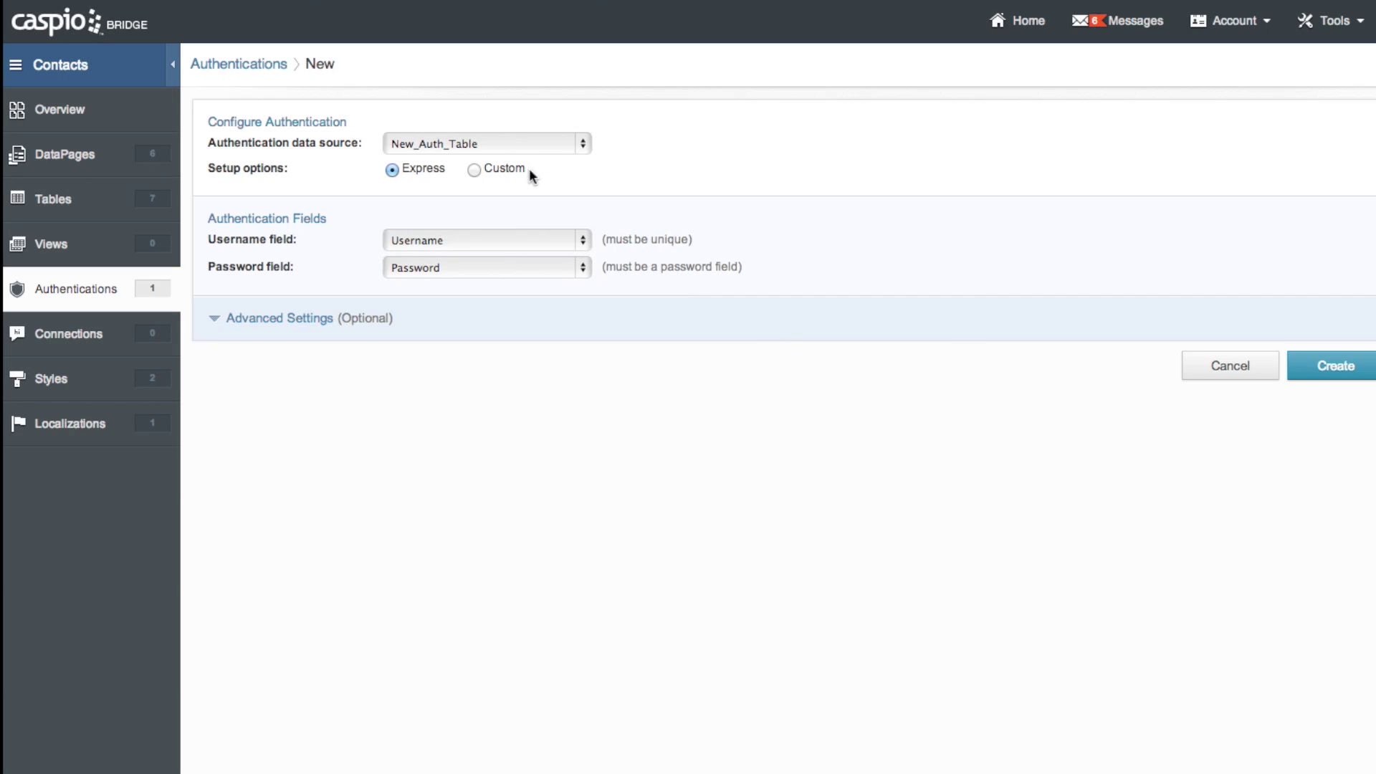
{"action": "left_click", "coordinate": [476, 169]}
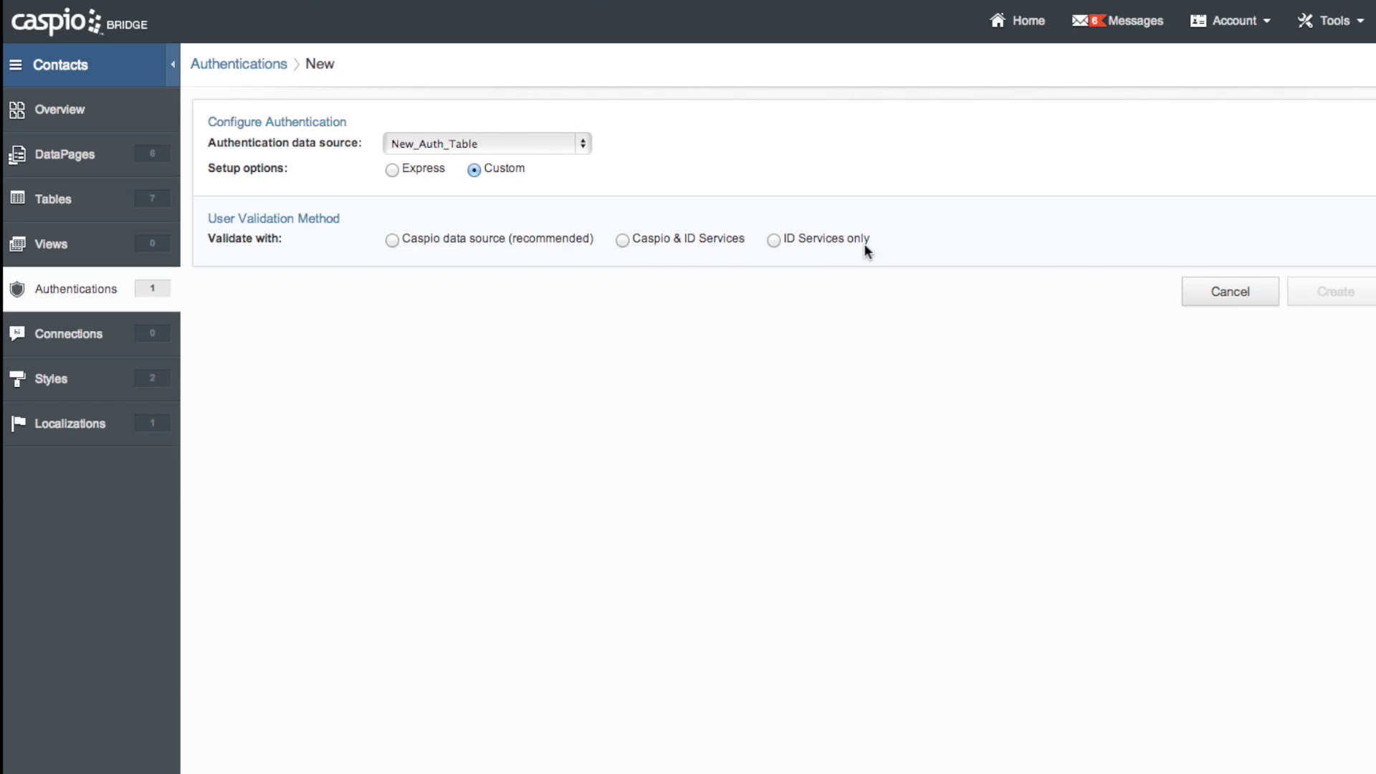
Validate users against the Caspio data source and select the Username field label
{"action": "left_click", "coordinate": [391, 239]}
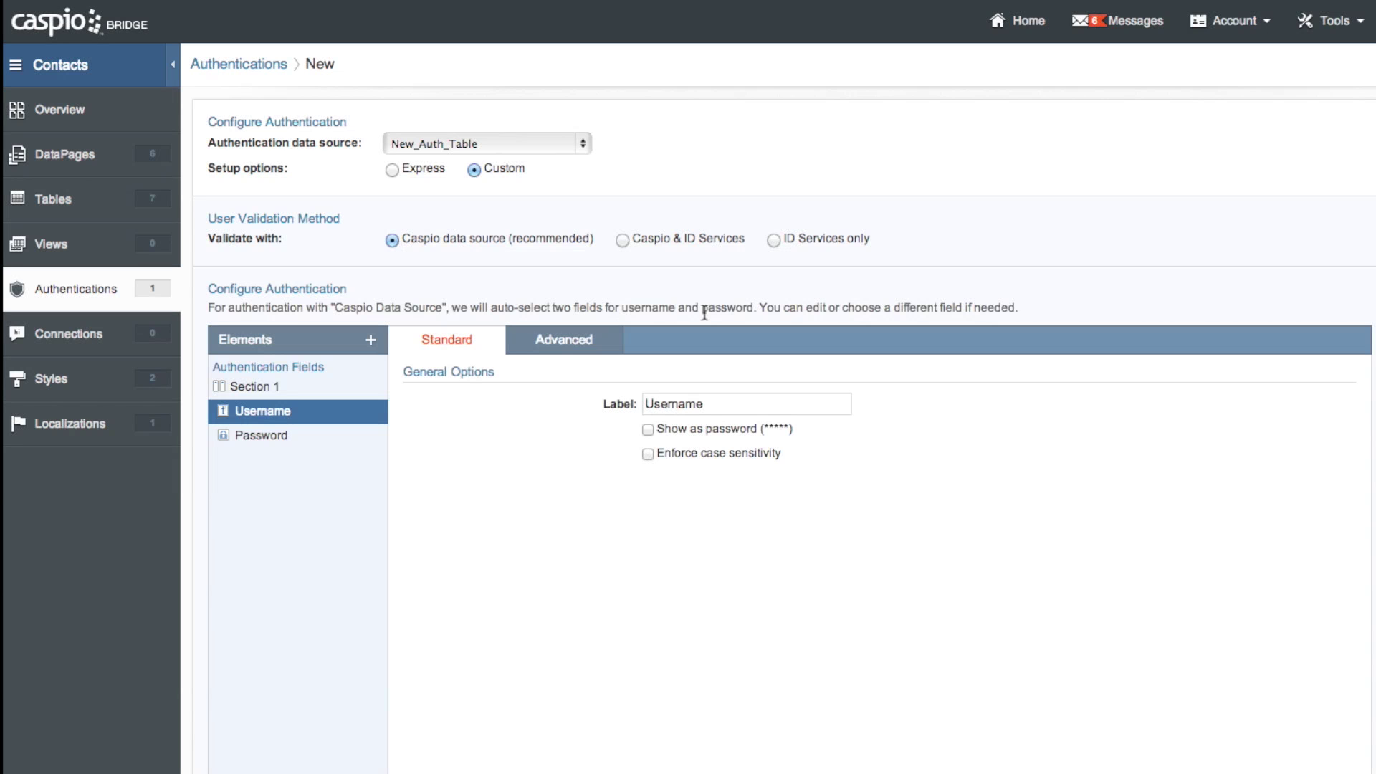
{"action": "scroll", "coordinate": [781, 352], "scroll_direction": "down", "scroll_amount": 2}
{"action": "scroll", "coordinate": [782, 351], "scroll_direction": "down", "scroll_amount": 3}
{"action": "left_click", "coordinate": [722, 267]}
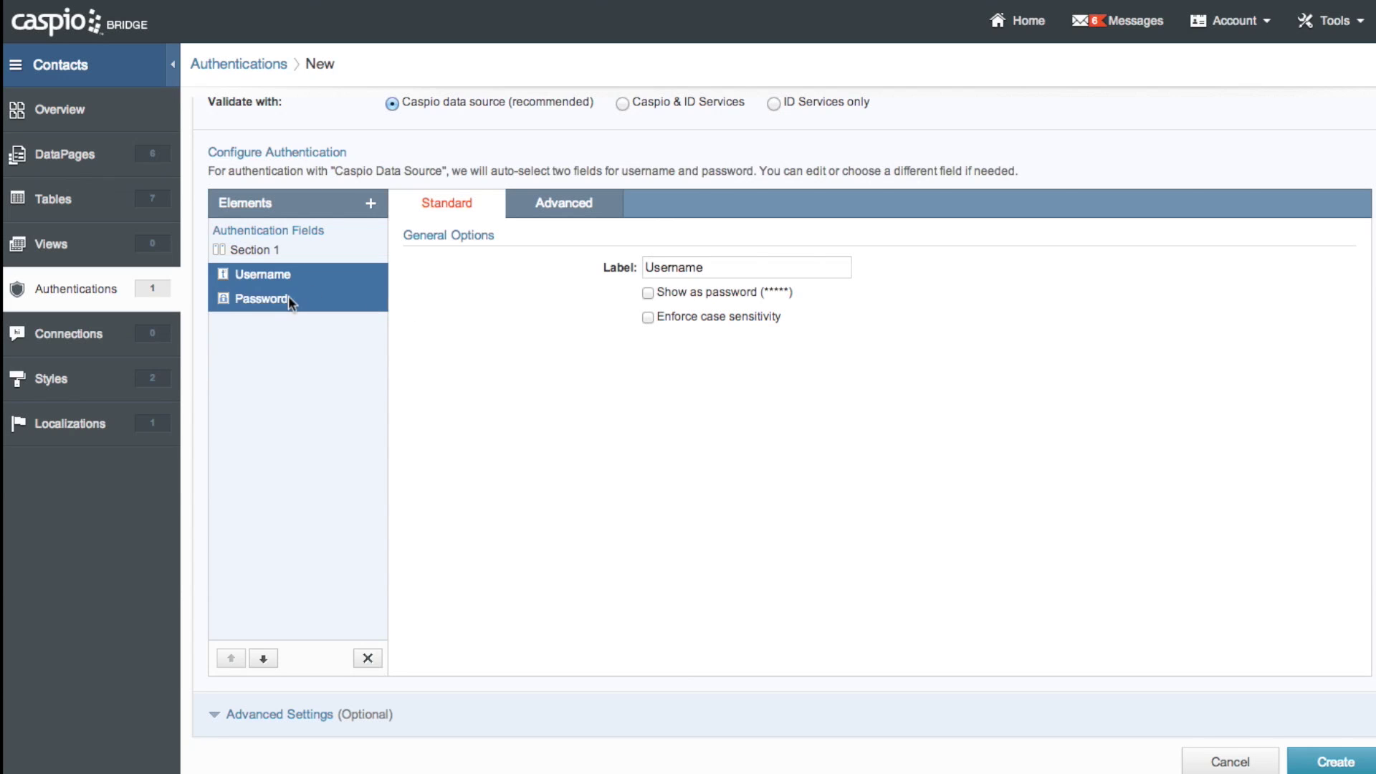
Add a header containing the Member Login heading and login prompt HTML
{"action": "left_click", "coordinate": [371, 203]}
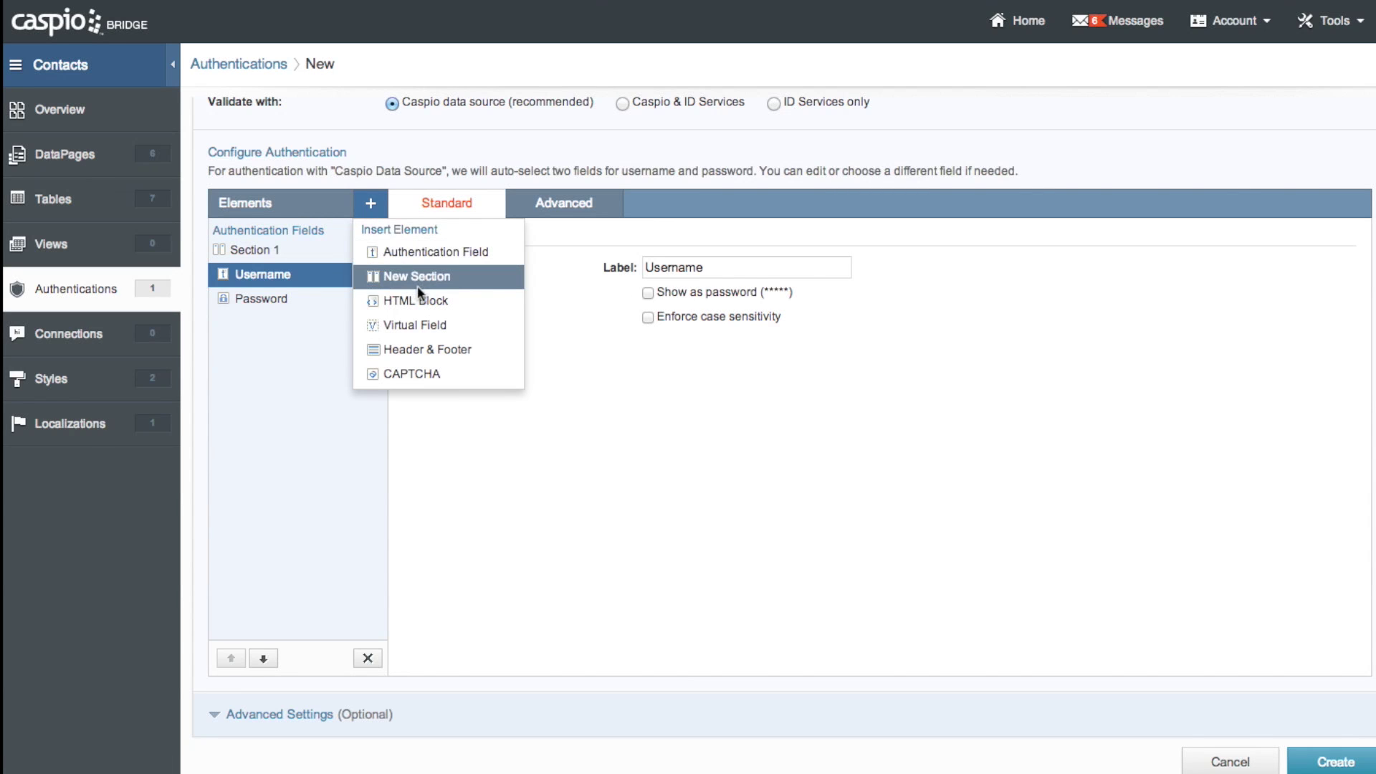
{"action": "left_click", "coordinate": [440, 349]}
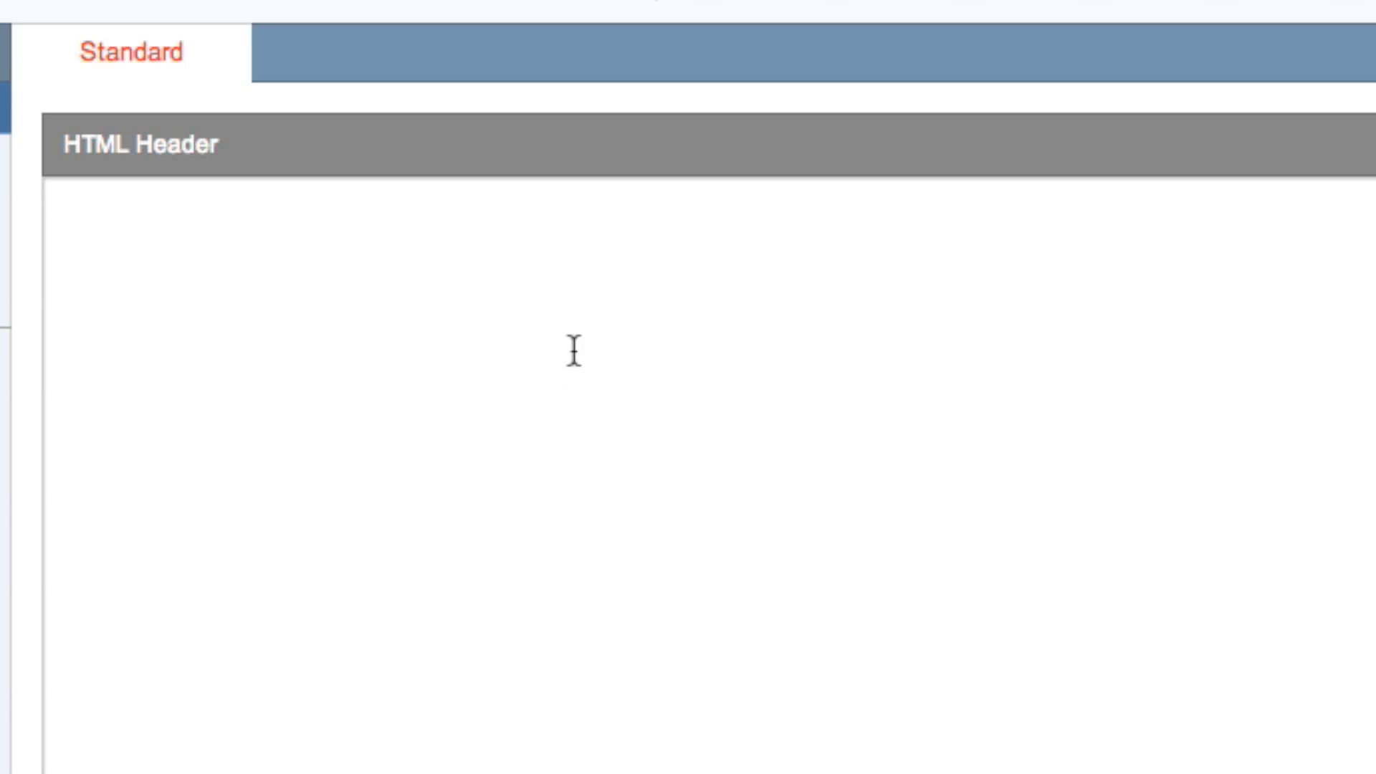
{"action": "type", "text": "<h2>Member Login</h2> <p>Please enter your login information here</p>"}
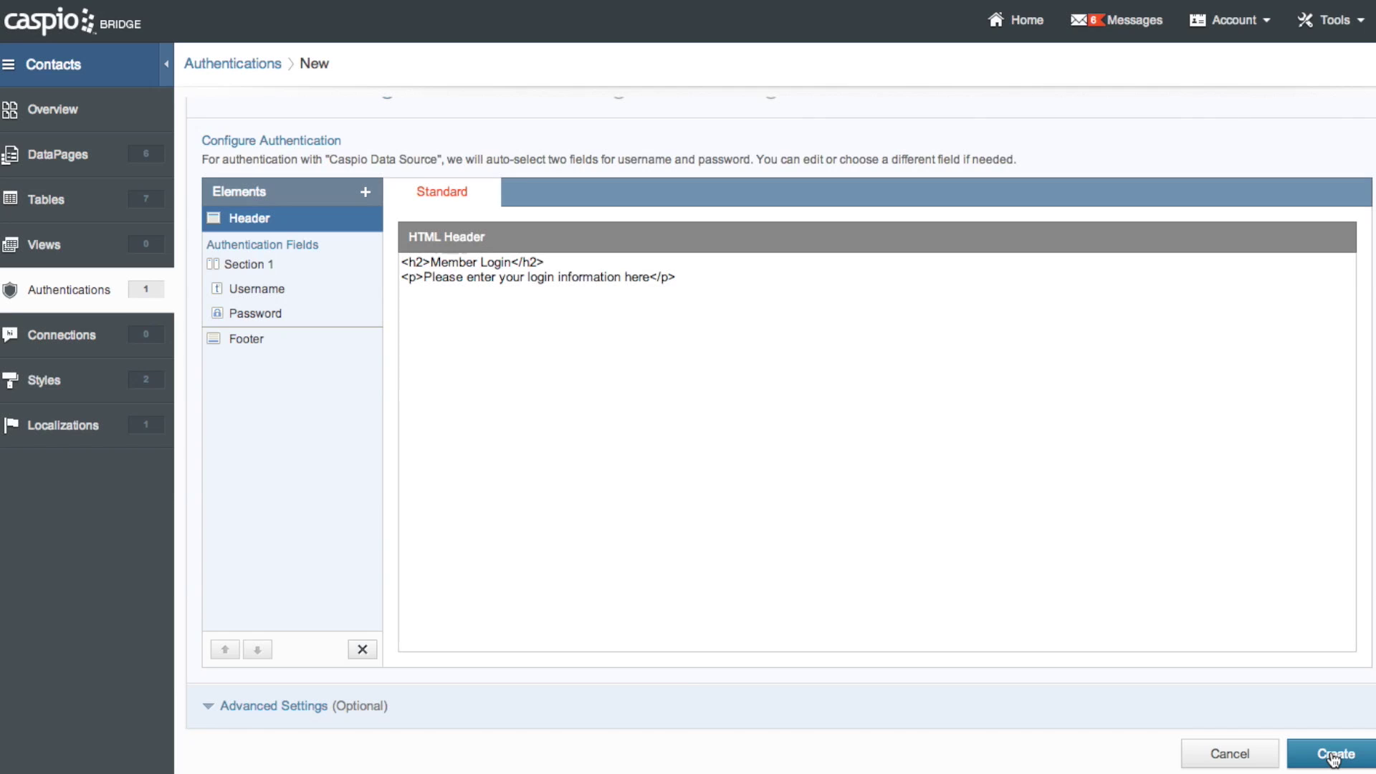
Save the authentication as New Authentication and select its logout link URL in Properties
{"action": "left_click", "coordinate": [1337, 753]}
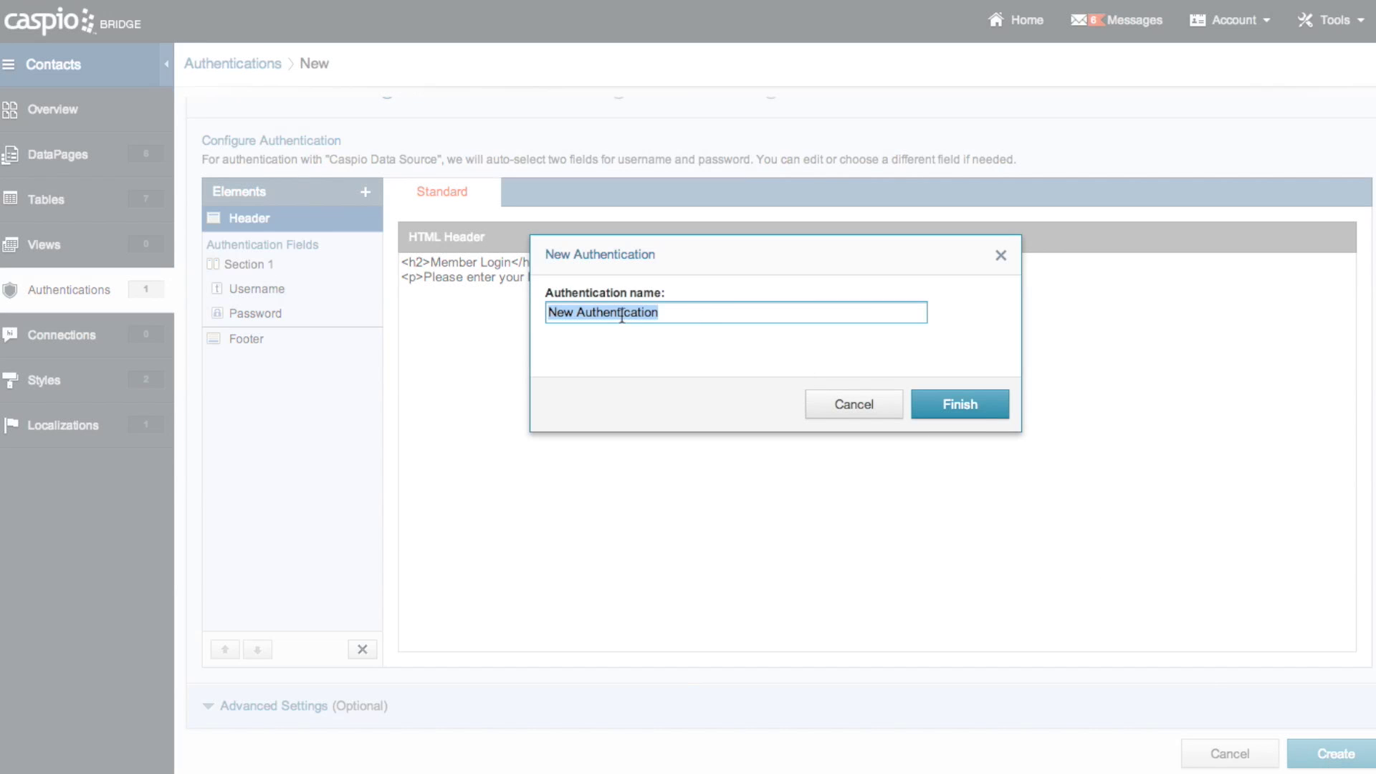
{"action": "left_click", "coordinate": [960, 405]}
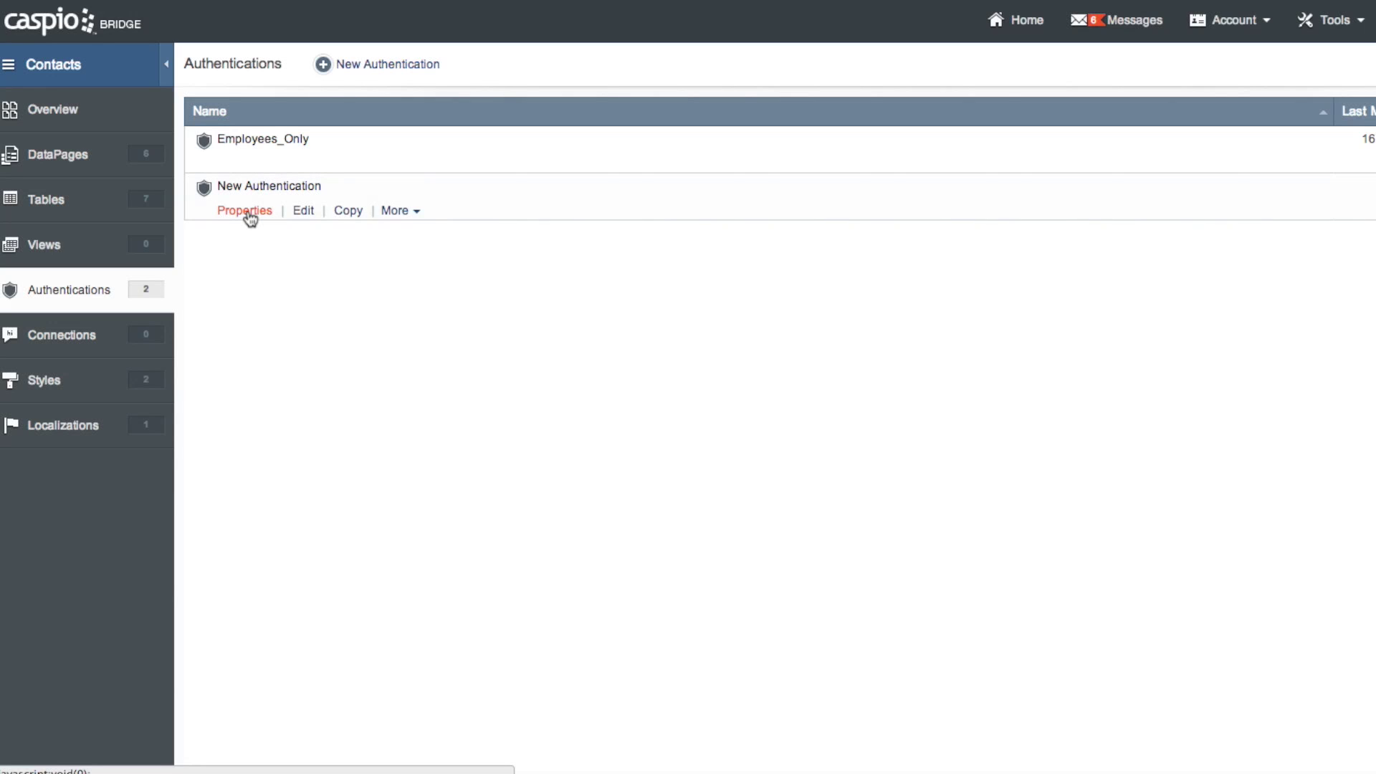
{"action": "left_click", "coordinate": [248, 212]}
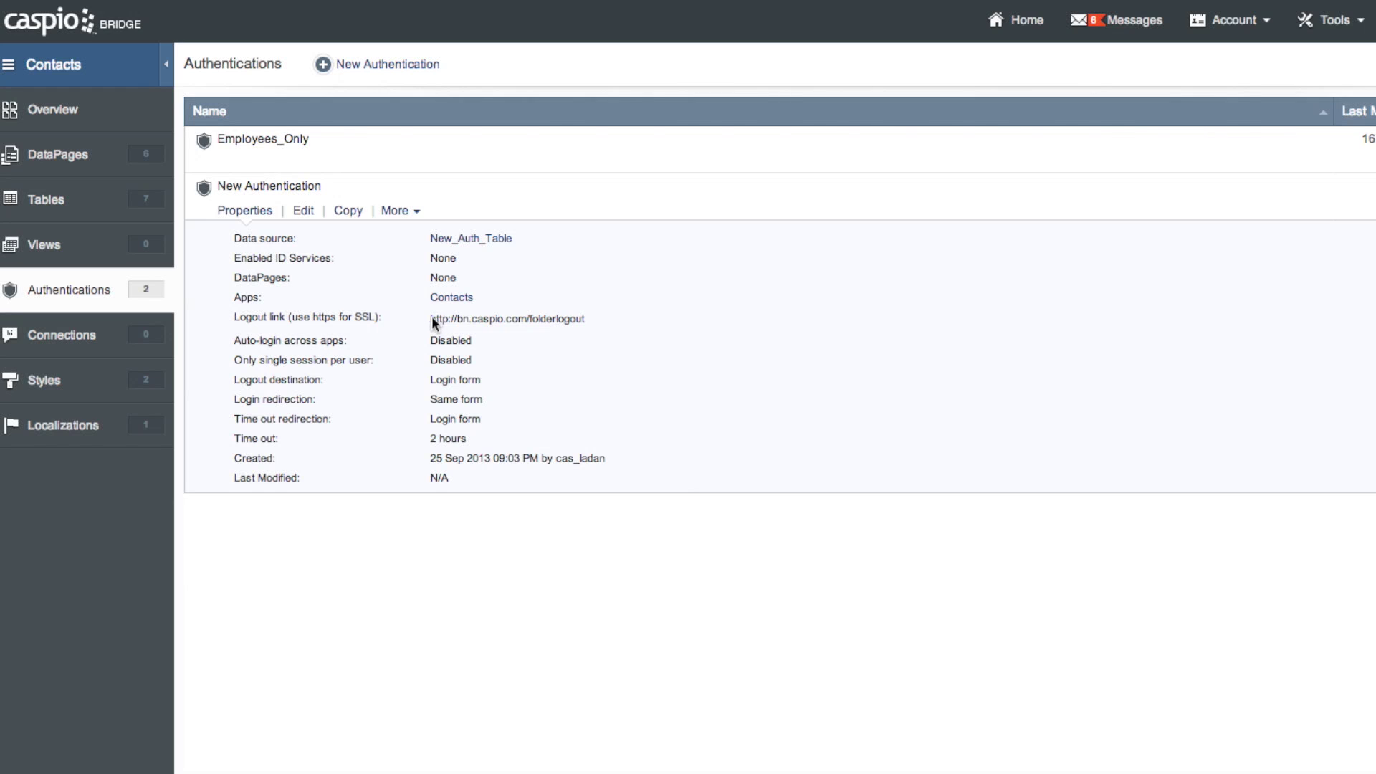
{"action": "left_click_drag", "start_coordinate": [432, 318], "coordinate": [602, 324]}
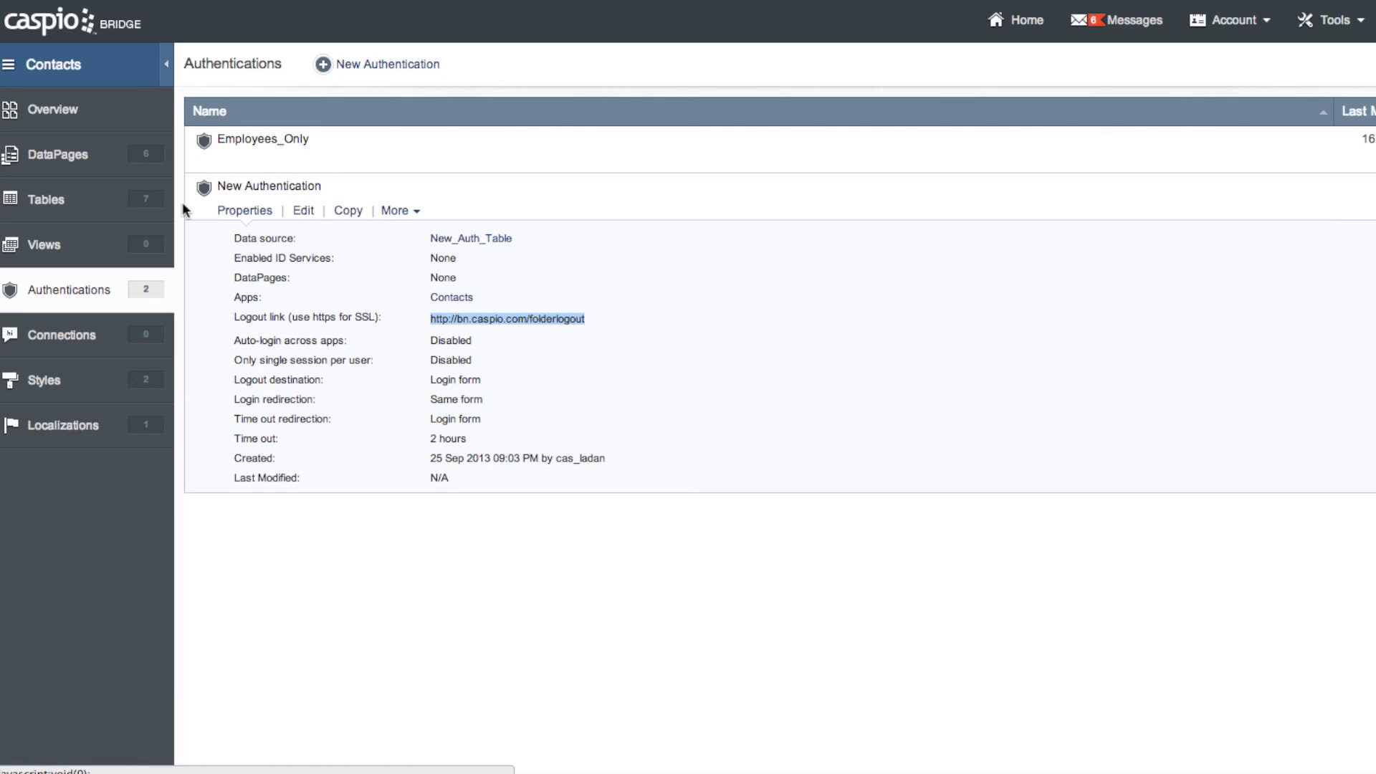
Restrict the Contacts Demo Search and Report Public DataPage to require New Authentication
{"action": "left_click", "coordinate": [89, 163]}
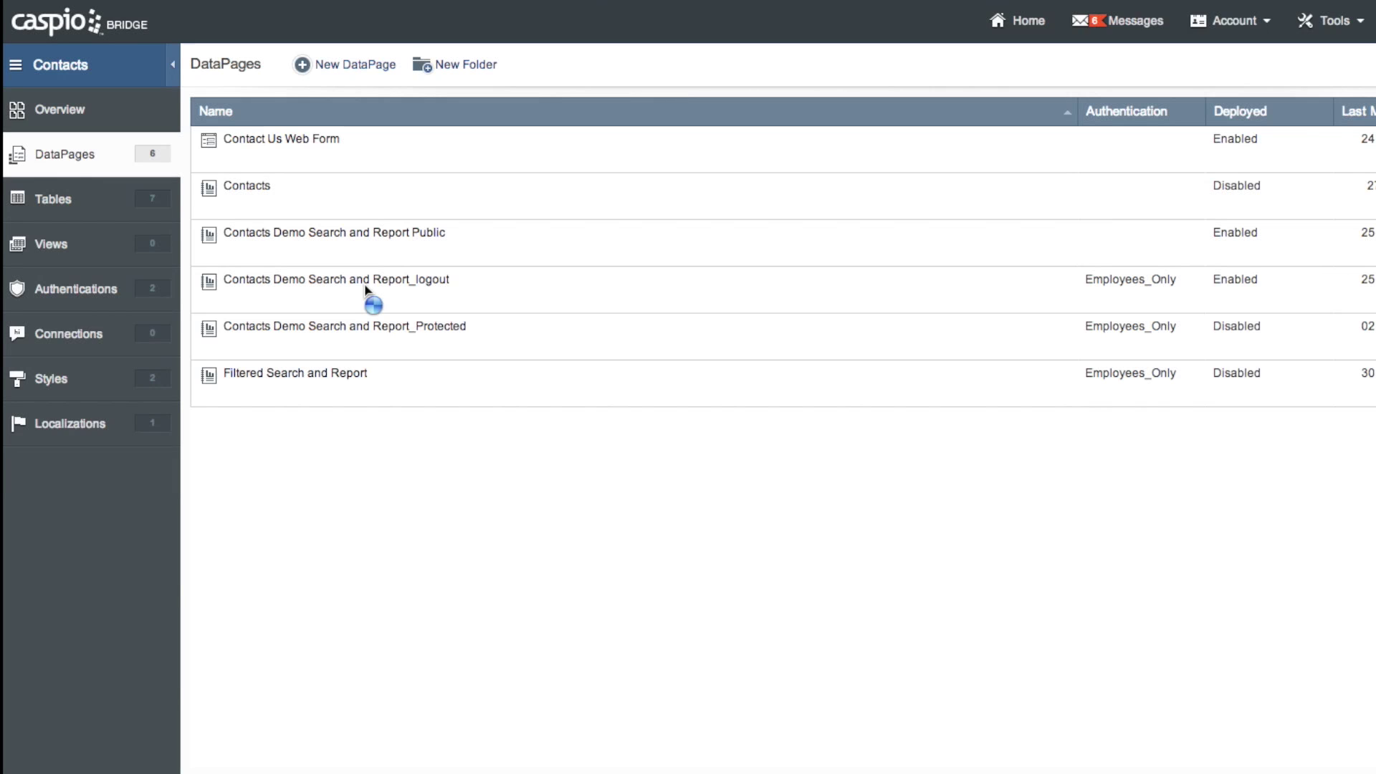
{"action": "mouse_move", "coordinate": [361, 236]}
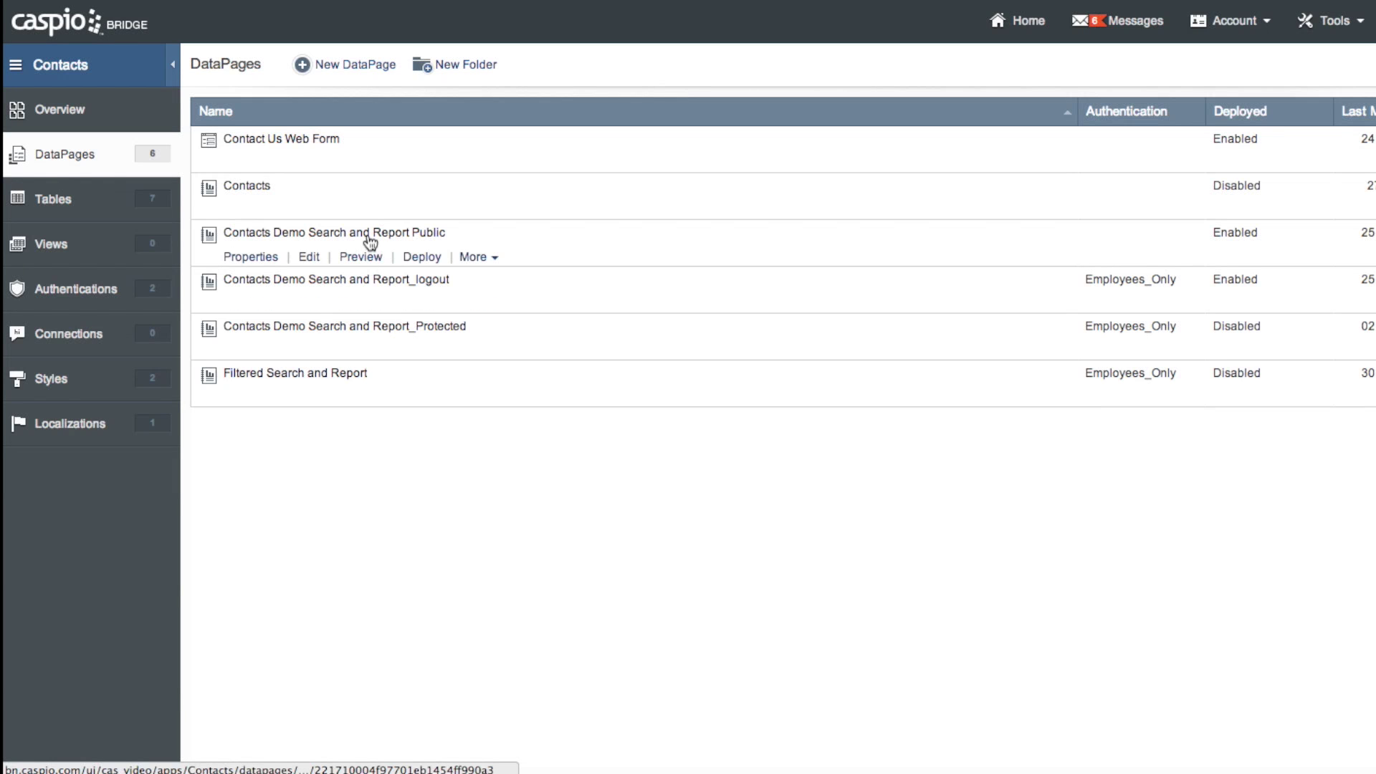
{"action": "left_click", "coordinate": [361, 235]}
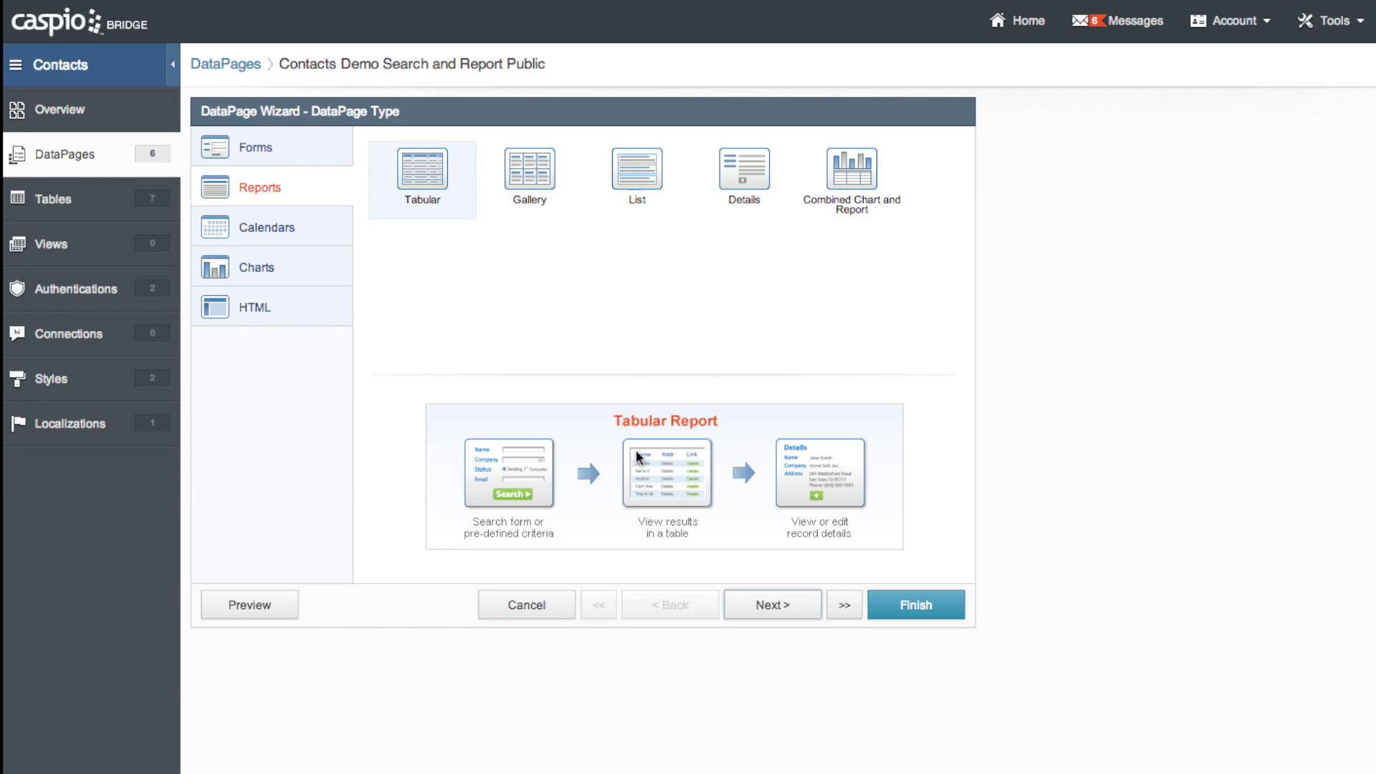
{"action": "left_click", "coordinate": [769, 604]}
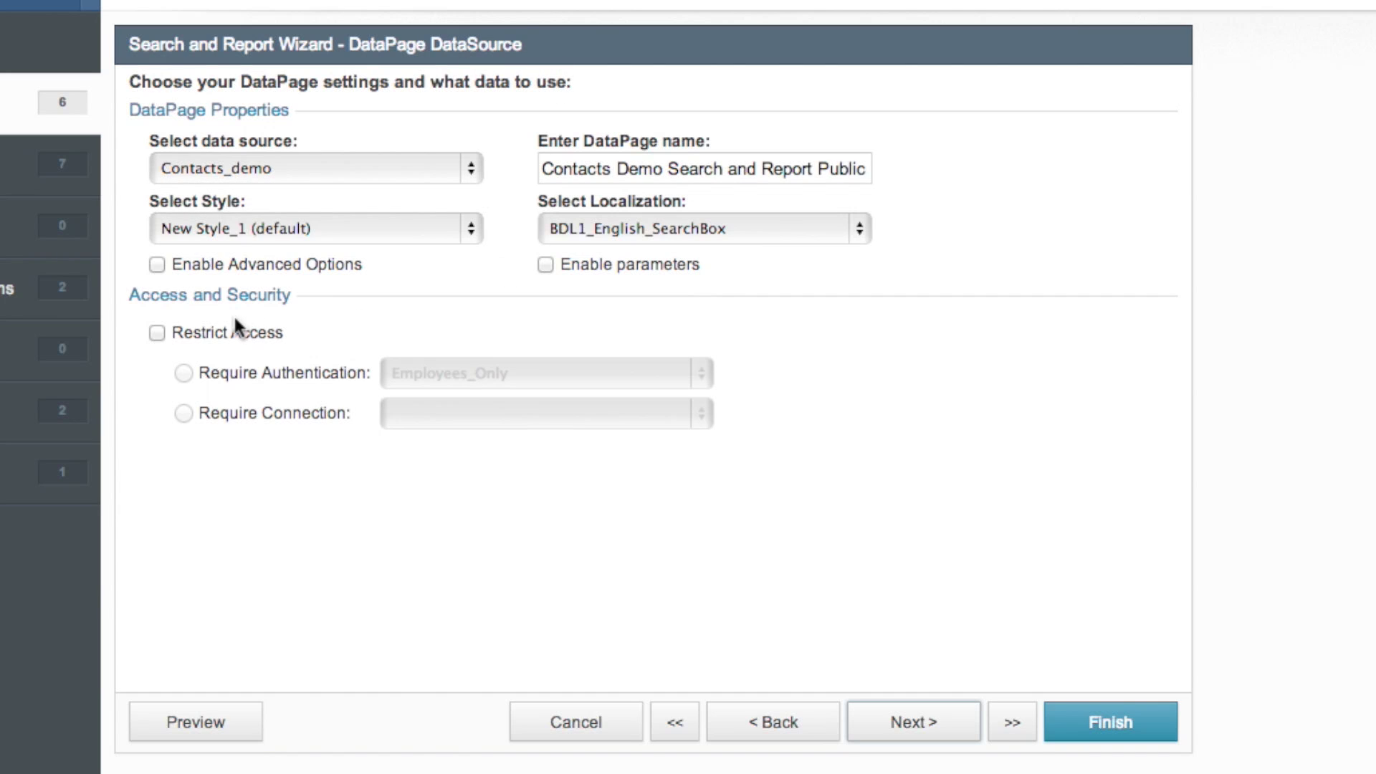
{"action": "left_click", "coordinate": [157, 334]}
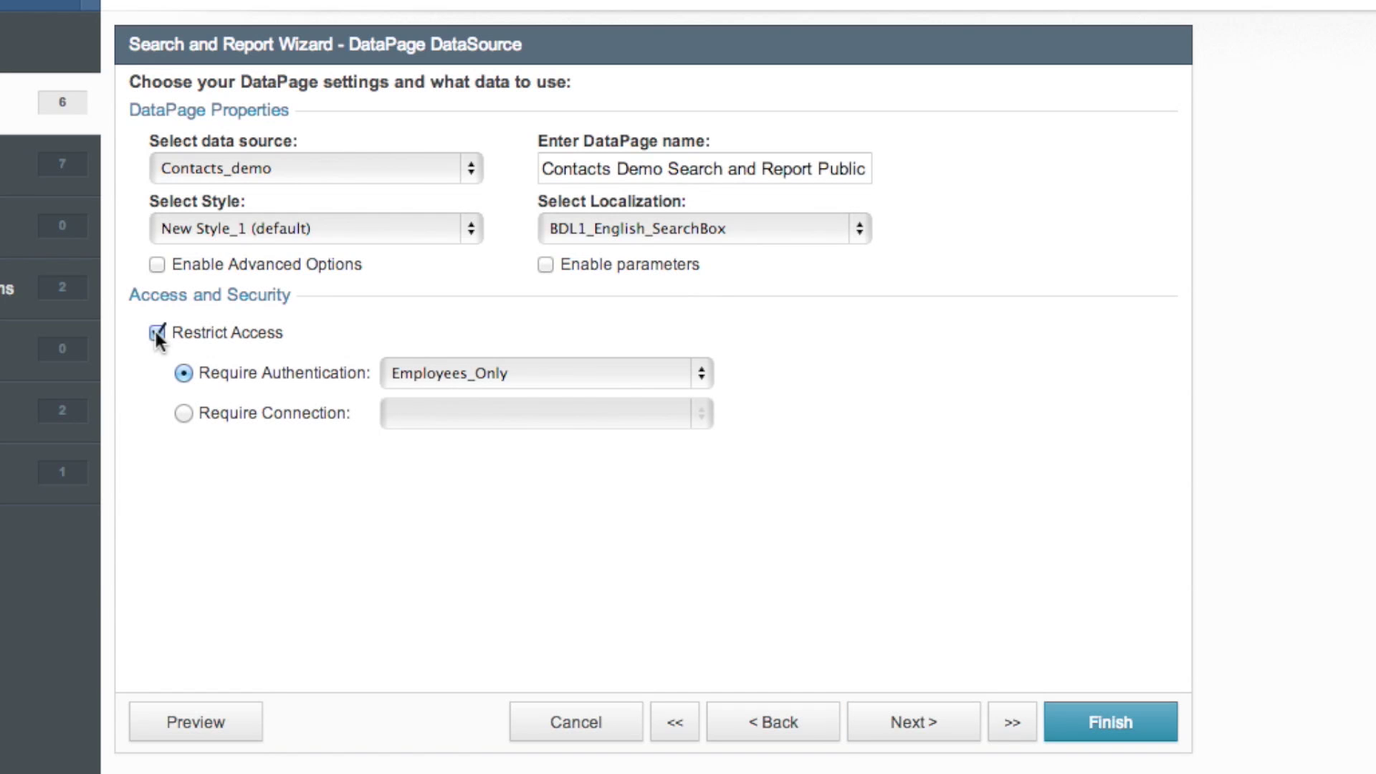
{"action": "left_click", "coordinate": [699, 383]}
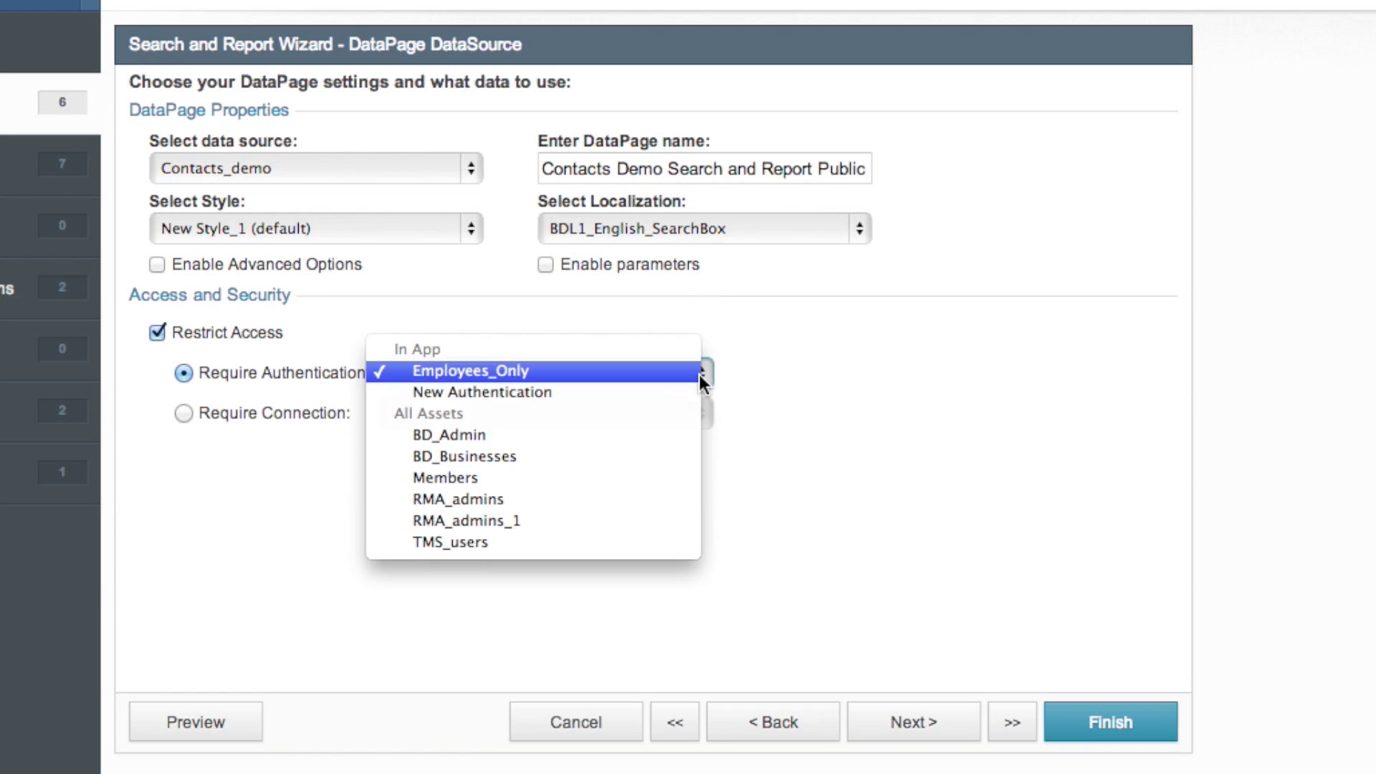
{"action": "left_click", "coordinate": [497, 392]}
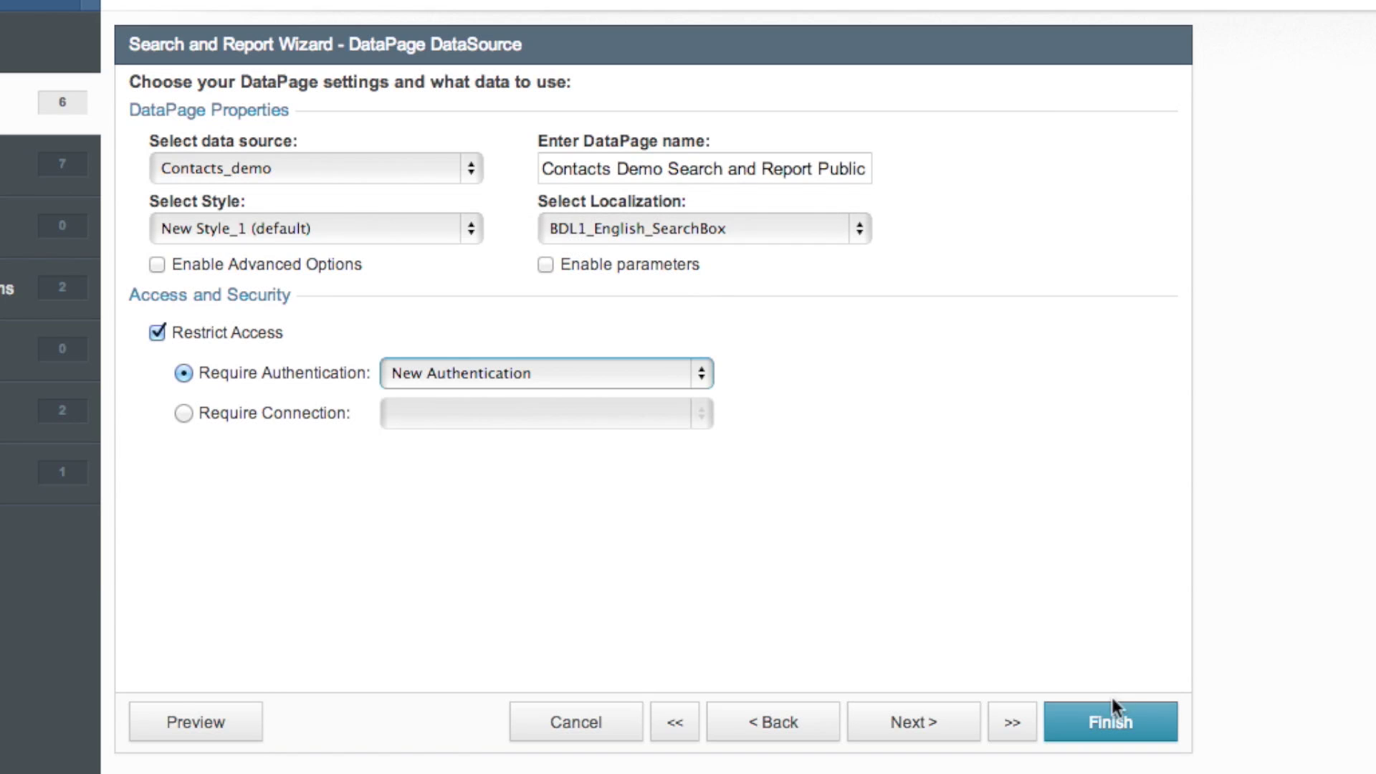
Paste the Logout link HTML into the DataPage footer on Configure Search Fields and finish
{"action": "left_click", "coordinate": [1011, 722]}
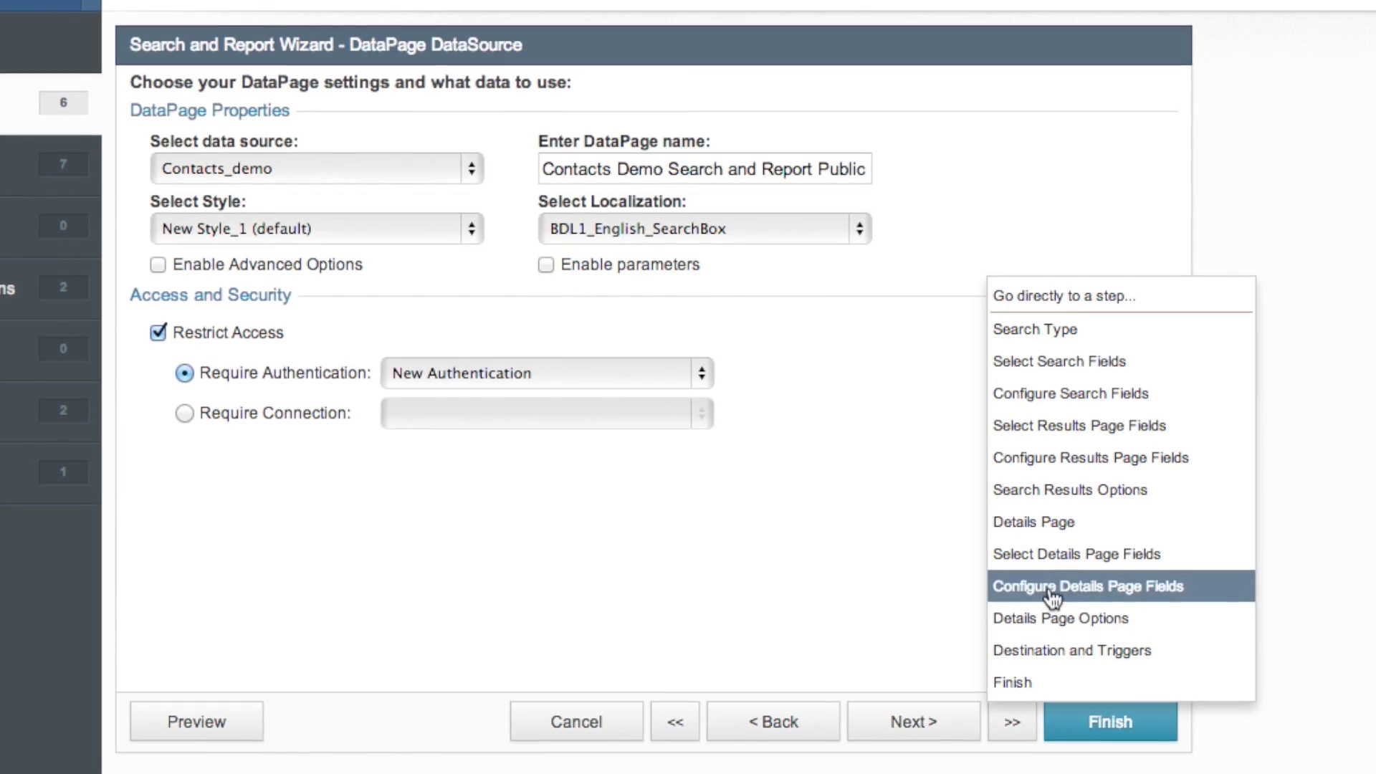
{"action": "left_click", "coordinate": [1003, 394]}
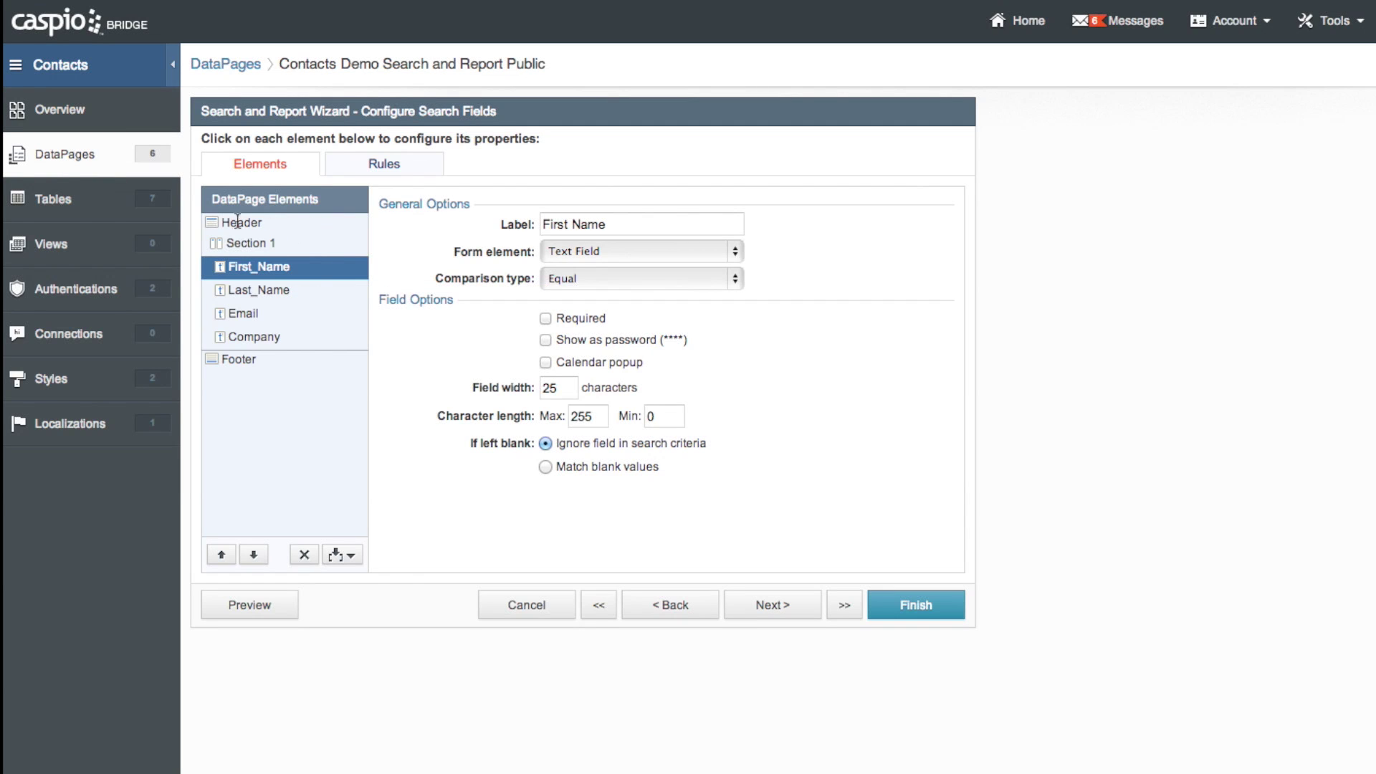
{"action": "left_click", "coordinate": [260, 354]}
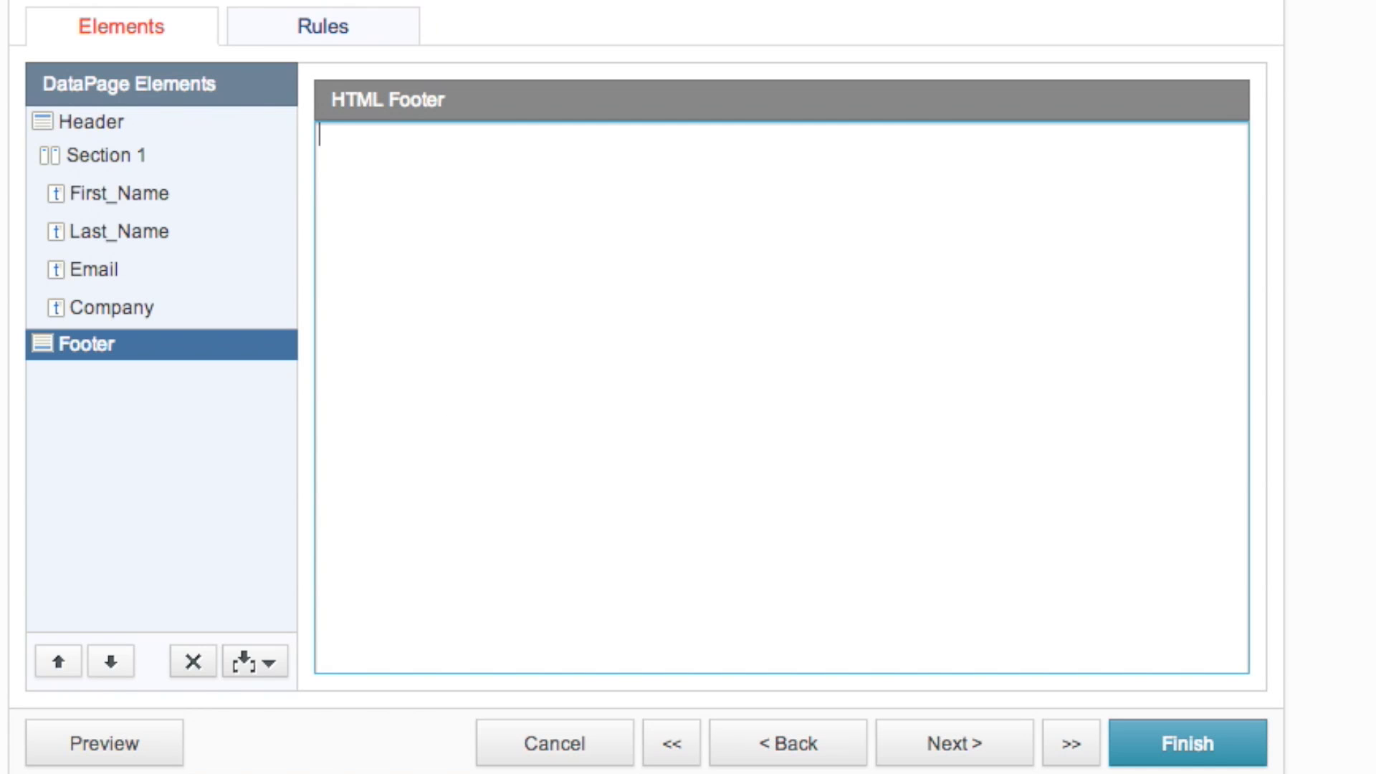
{"action": "type", "text": "<h3><a href=\"http://bn.caspio.com/folderlogout\">Logout</a><h3>"}
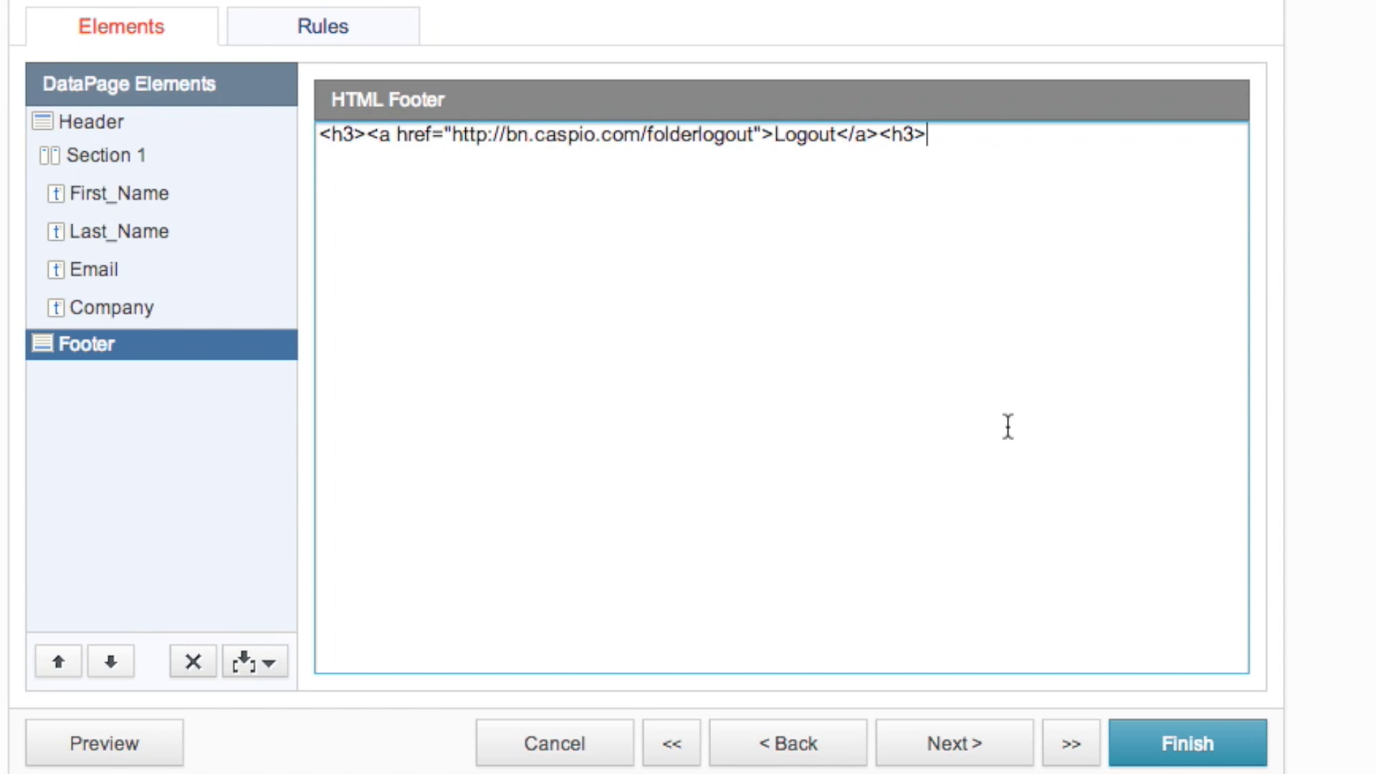
{"action": "left_click", "coordinate": [1211, 757]}
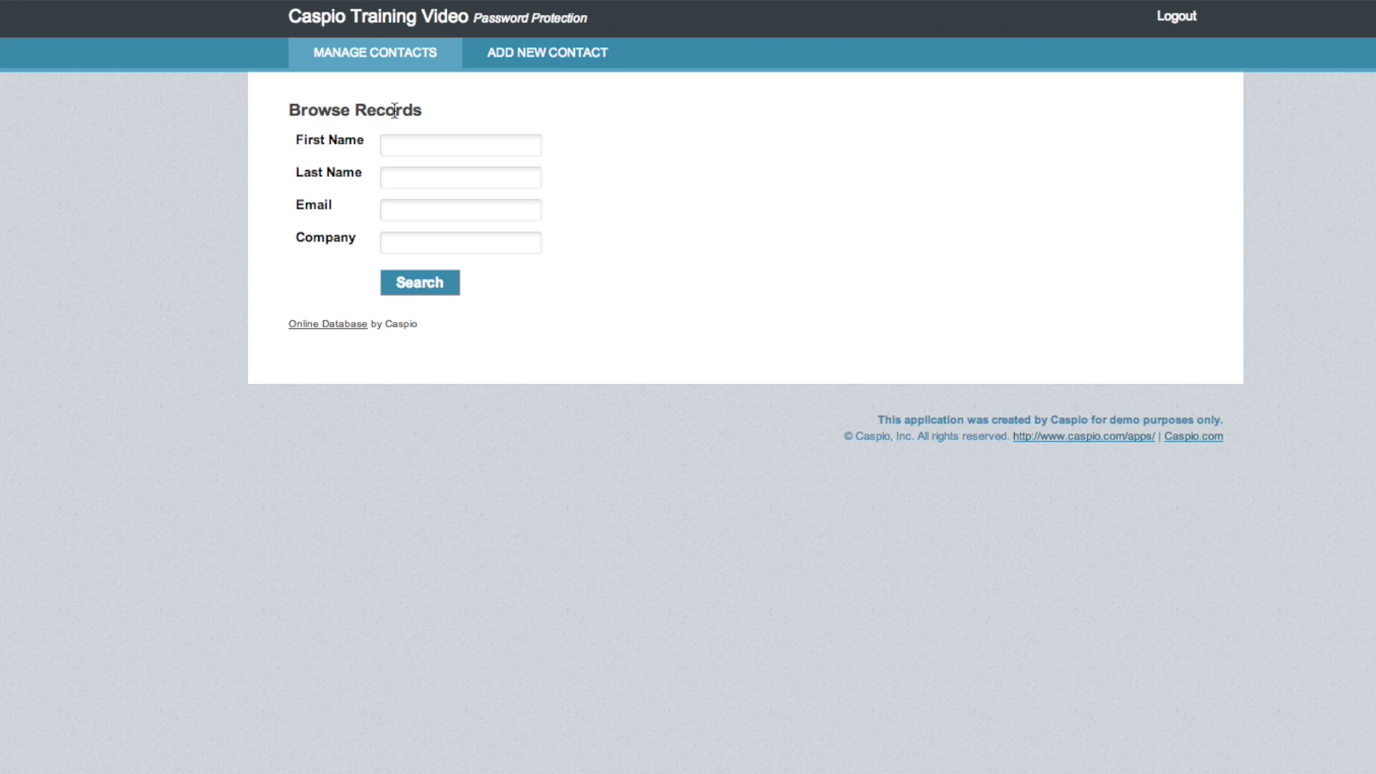
Reload the page and log in with the test record's username and password
{"action": "left_click", "coordinate": [420, 282]}
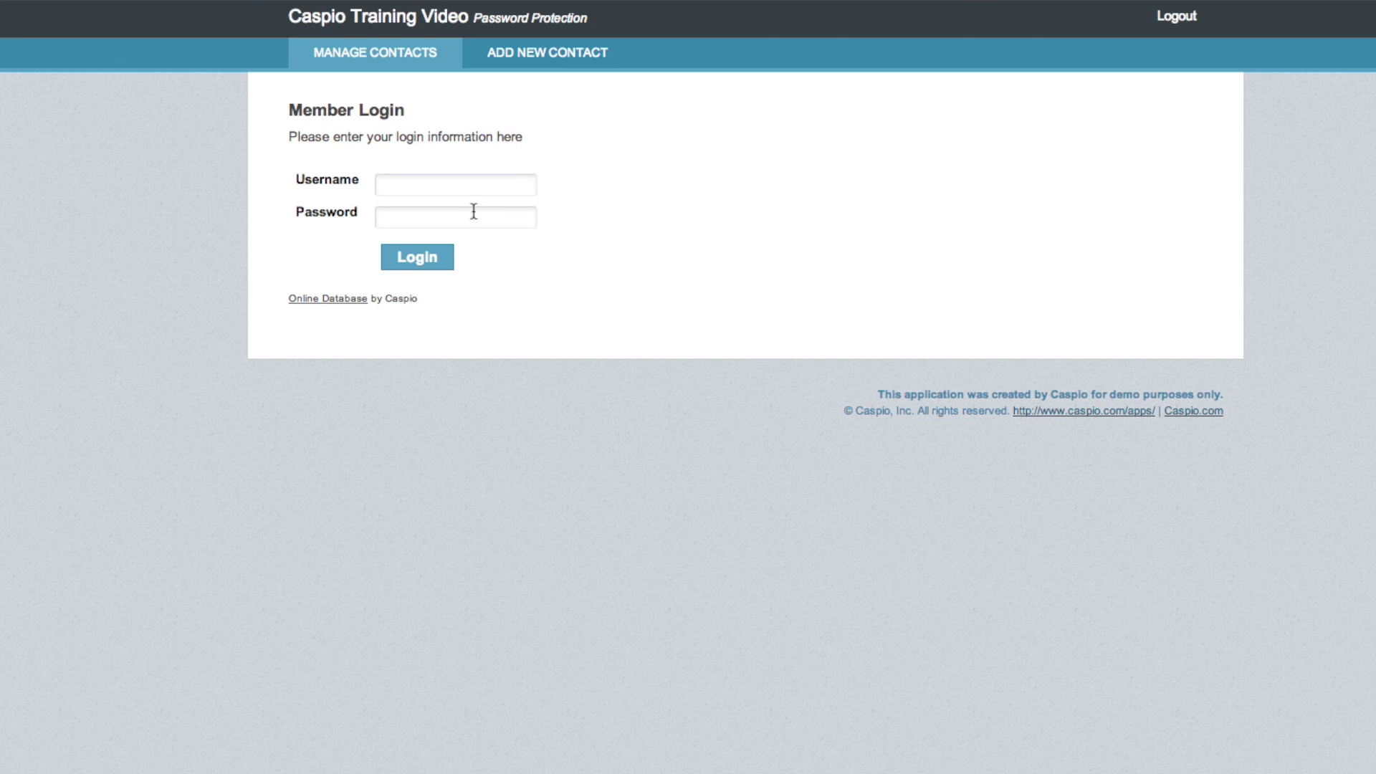
{"action": "left_click", "coordinate": [450, 188]}
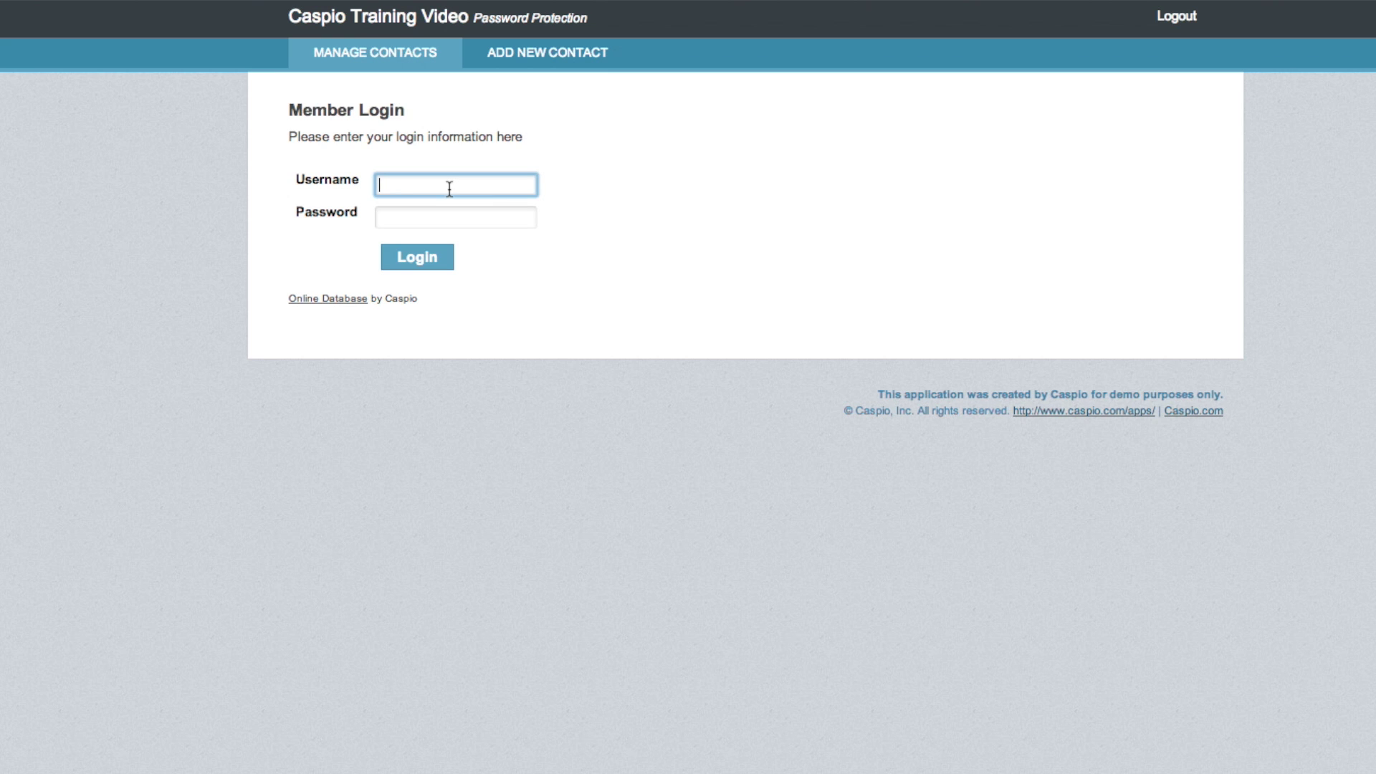
{"action": "type", "text": "A"}
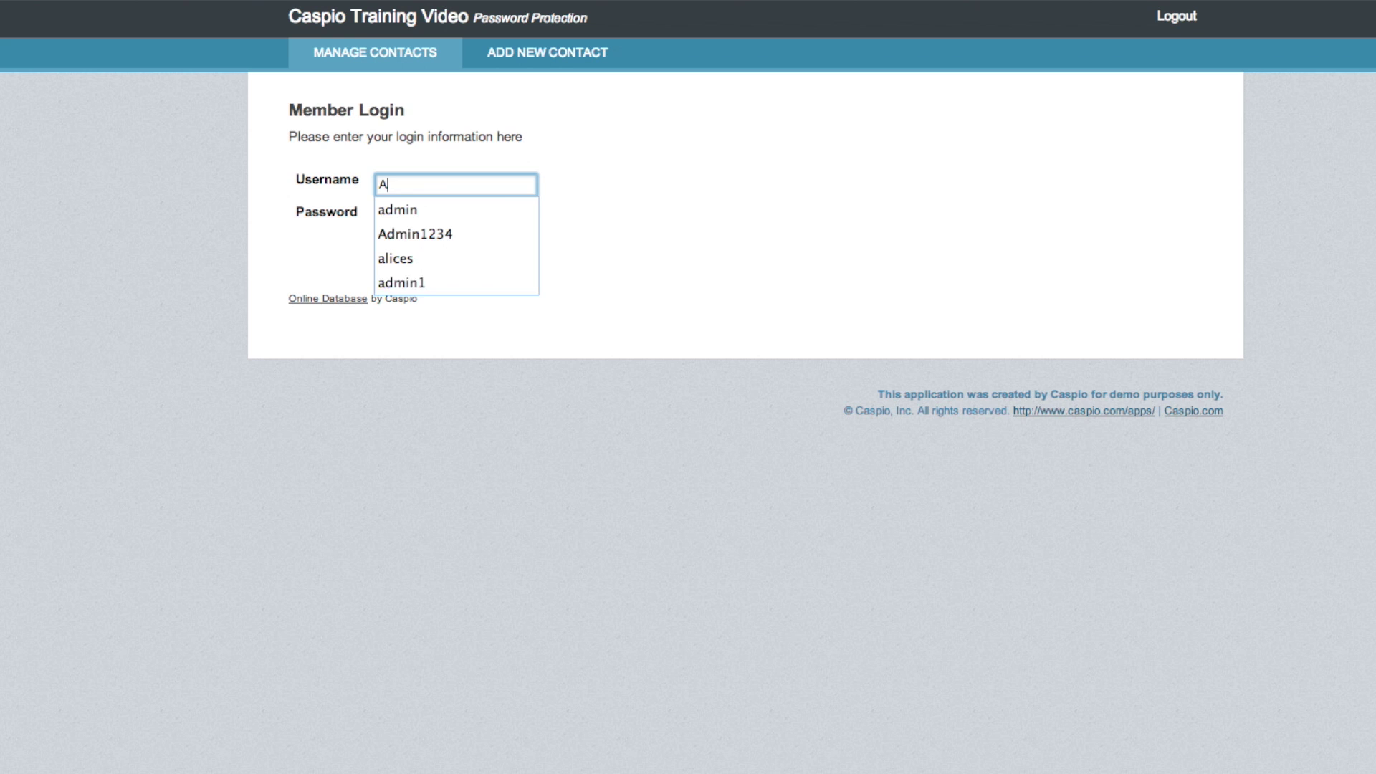
{"action": "type", "text": "dmin1234"}
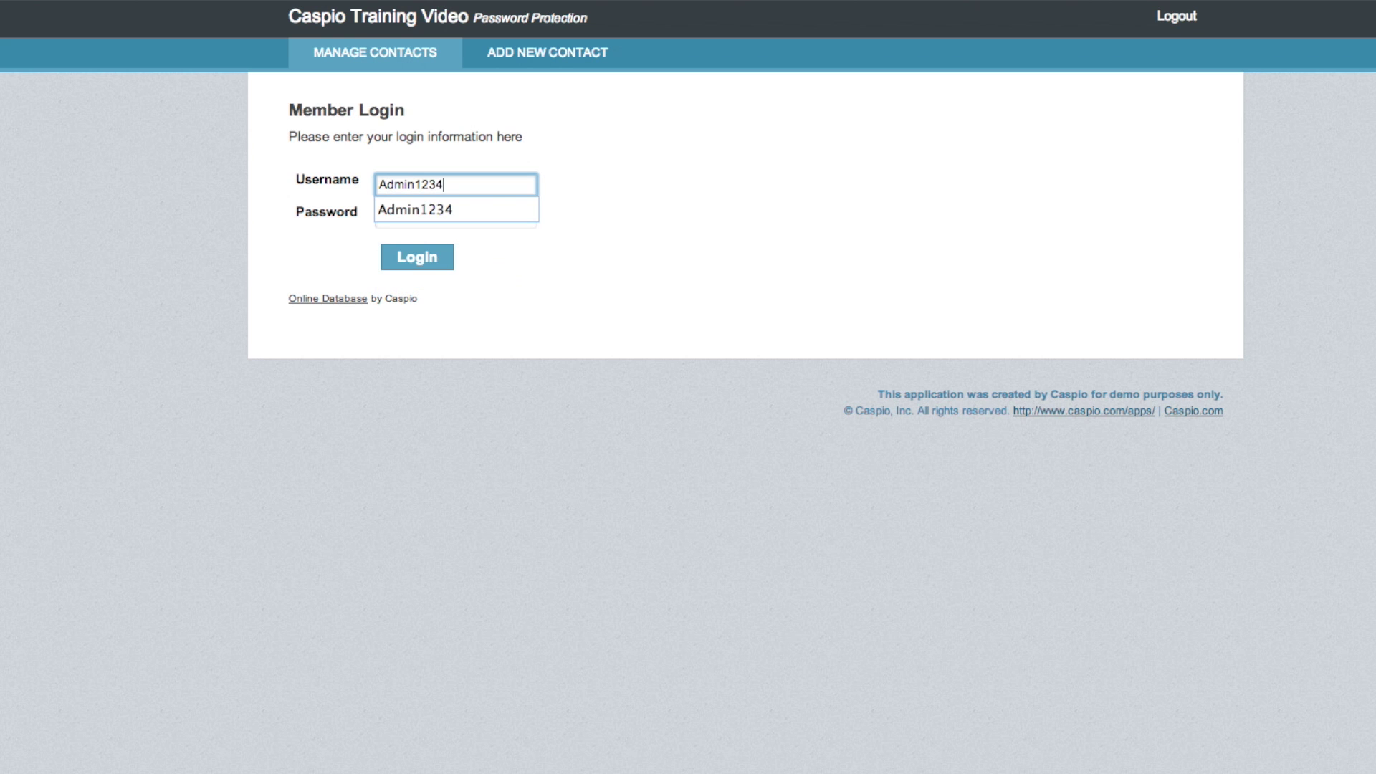
{"action": "key", "text": "Tab"}
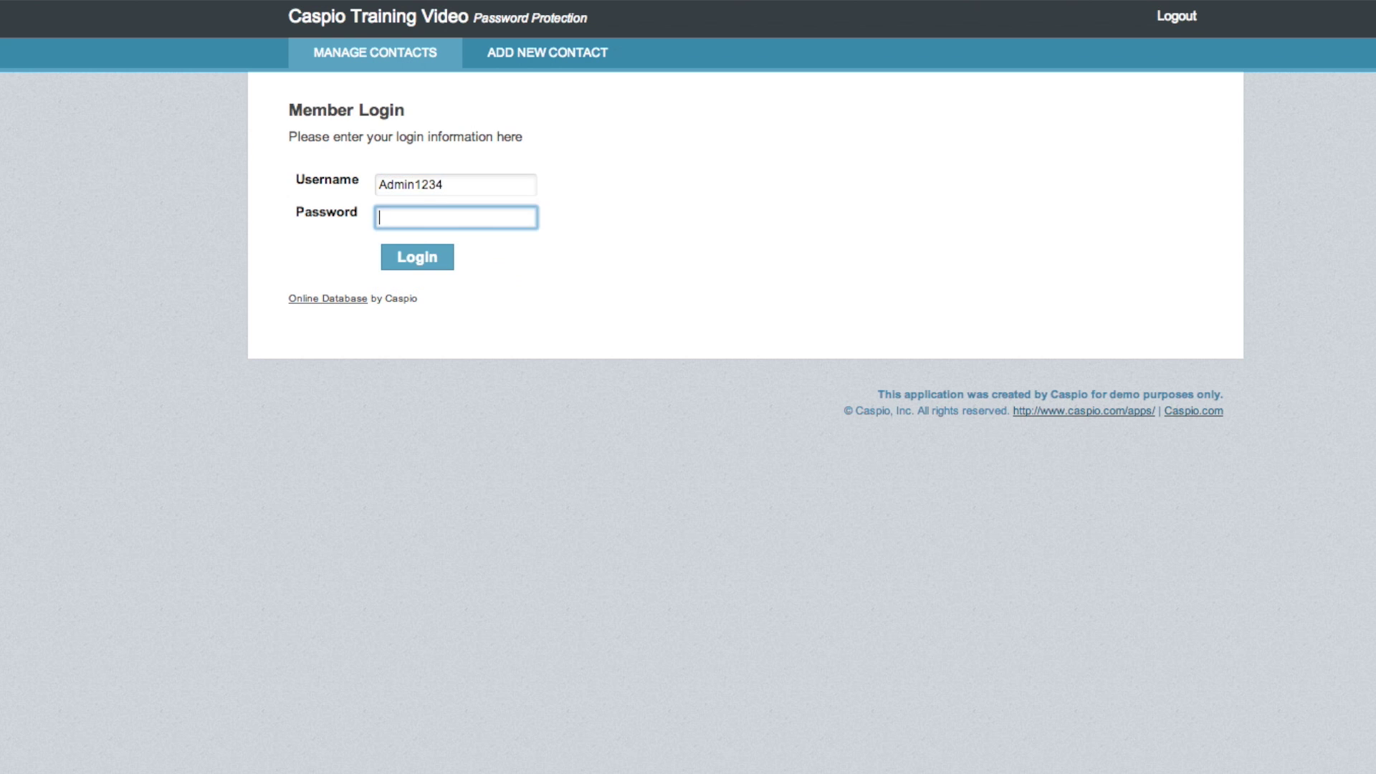
{"action": "type", "text": "••••••••"}
{"action": "left_click", "coordinate": [423, 258]}
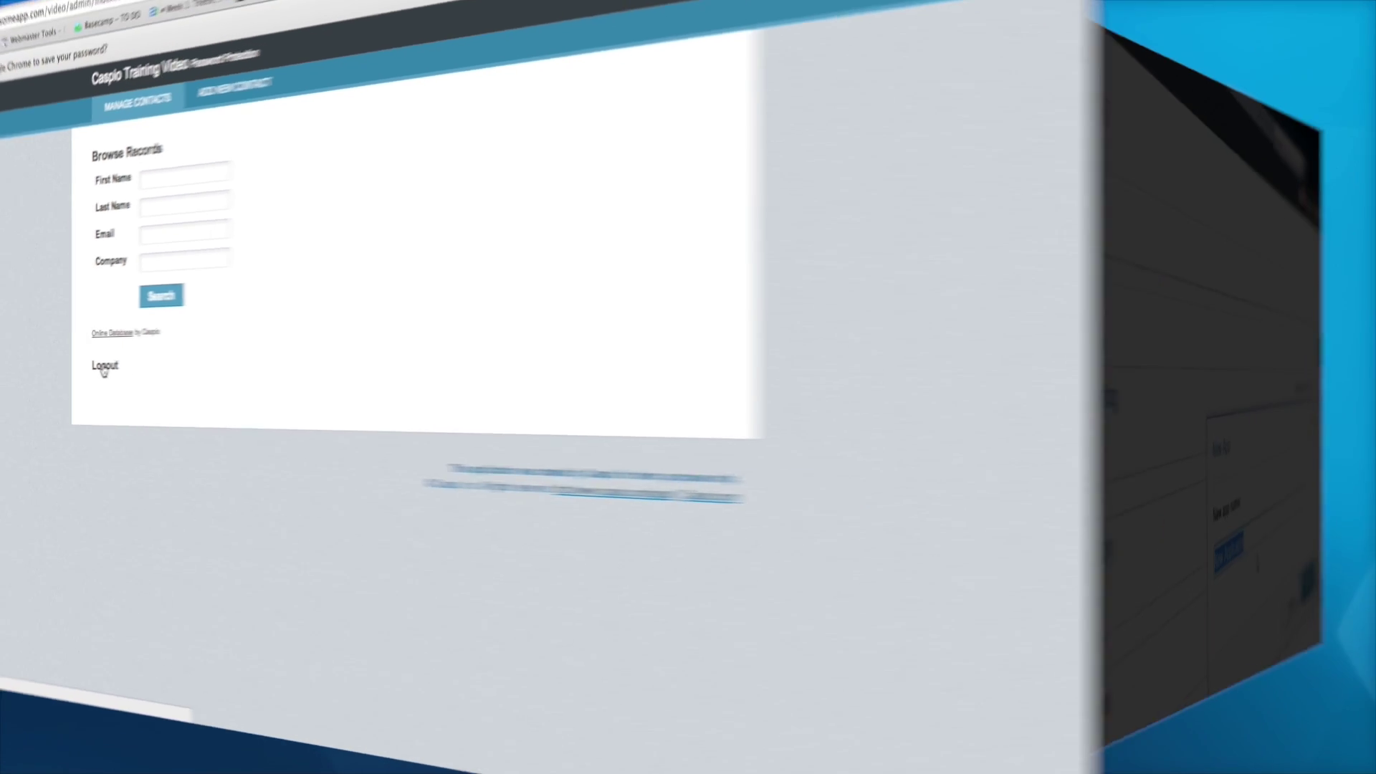
{"action": "type", "text": "ntact Us Form"}
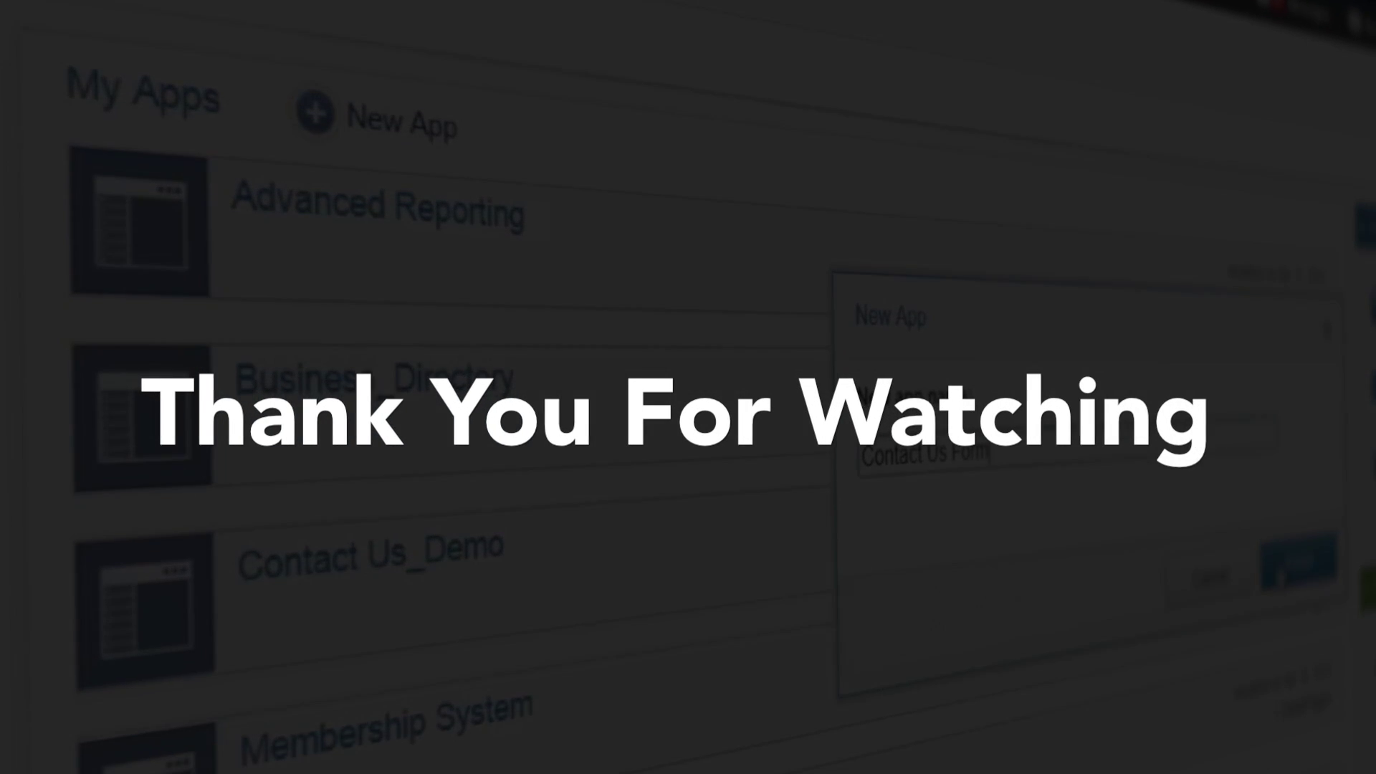
{"action": "left_click", "coordinate": [1298, 580]}
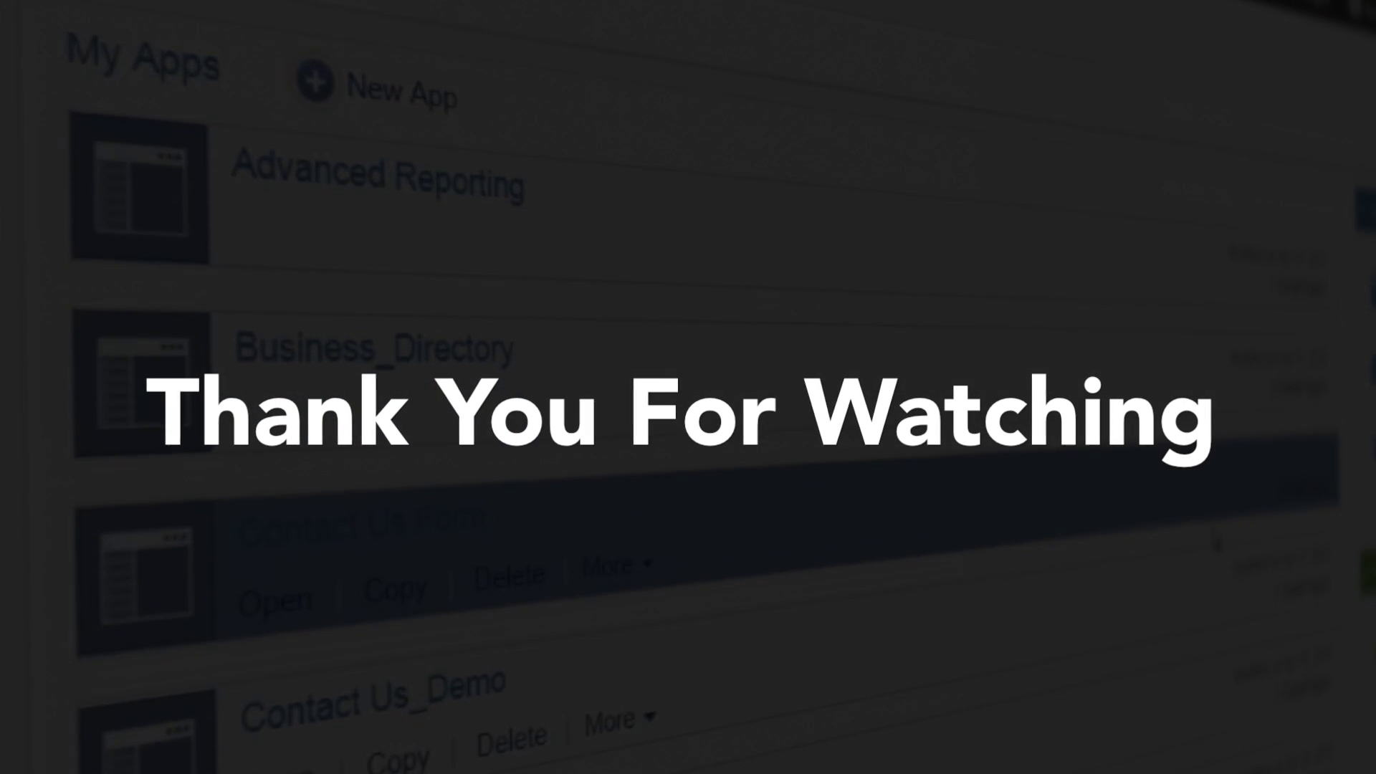